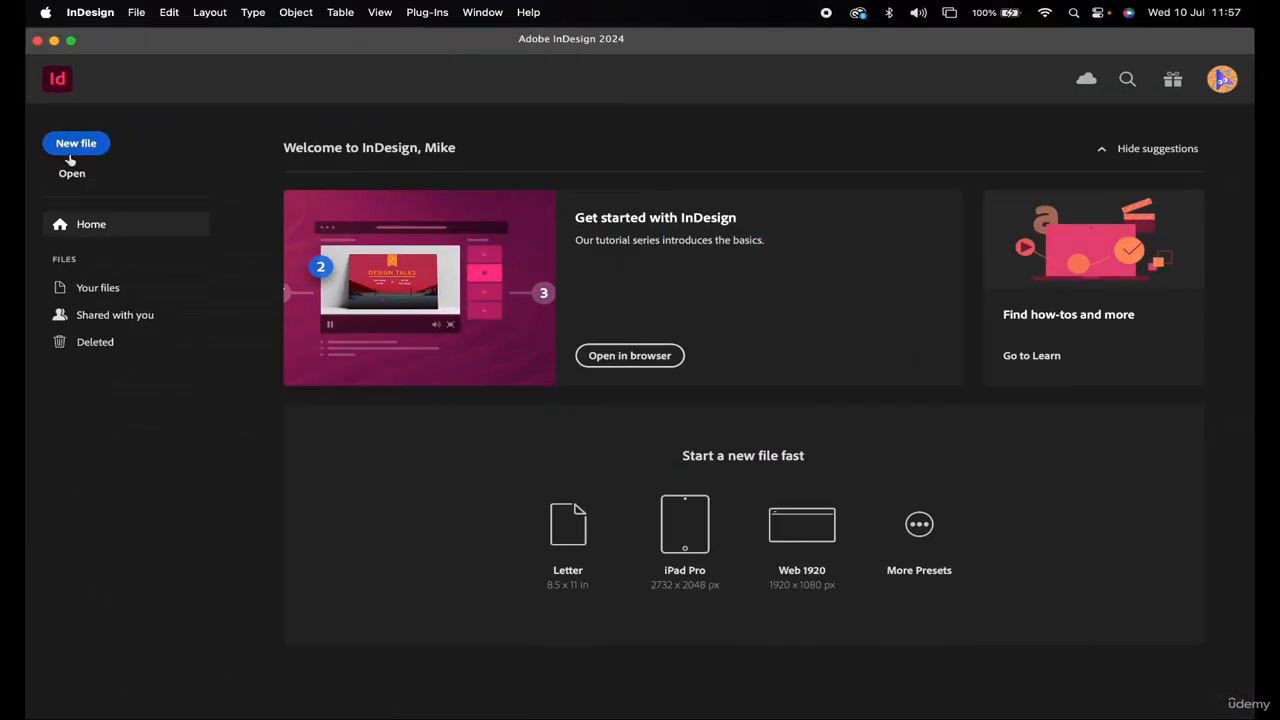
Open the New Document settings, check the measurement units (left at Picas), and close the dialog
{"action": "left_click", "coordinate": [920, 527]}
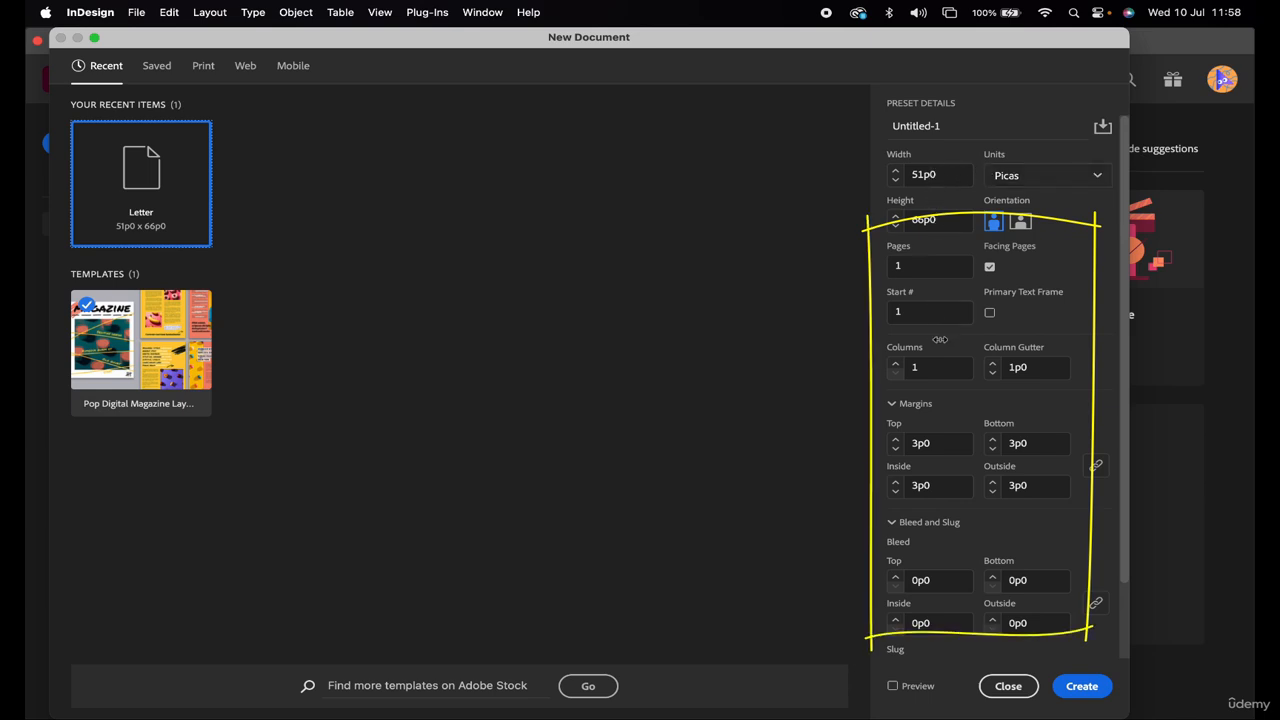
{"action": "left_click", "coordinate": [1008, 686]}
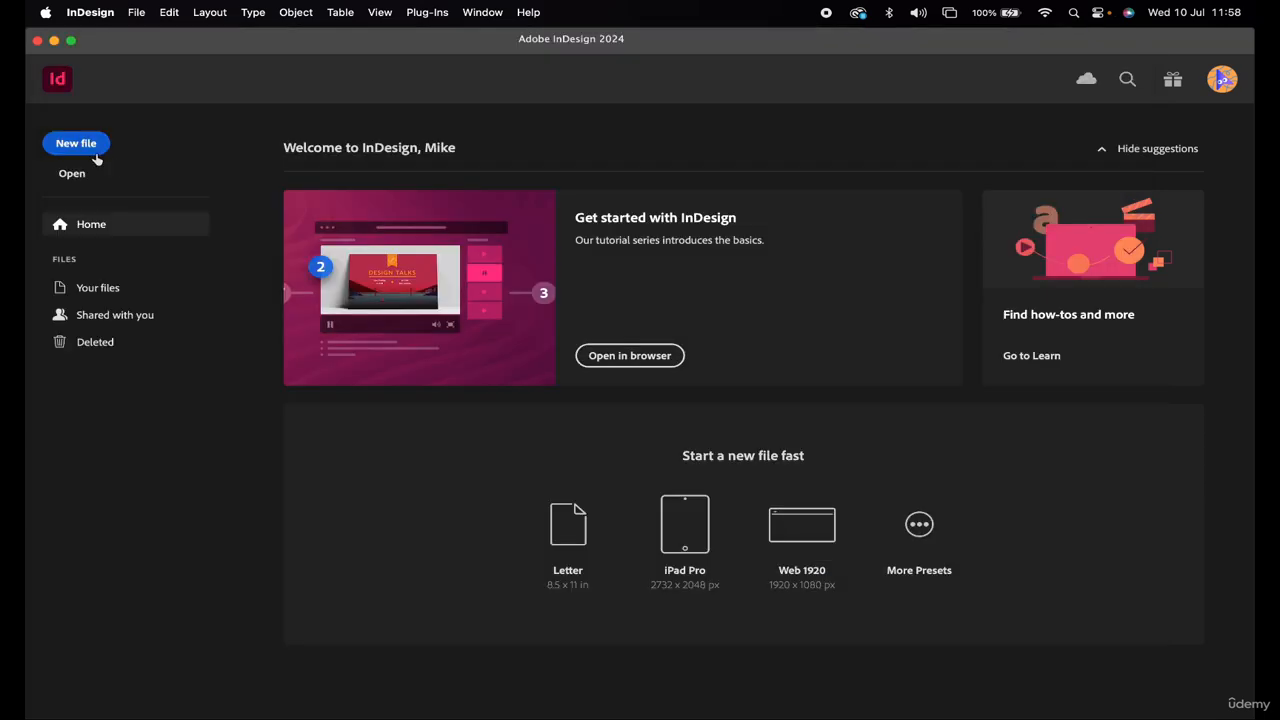
{"action": "left_click", "coordinate": [76, 144]}
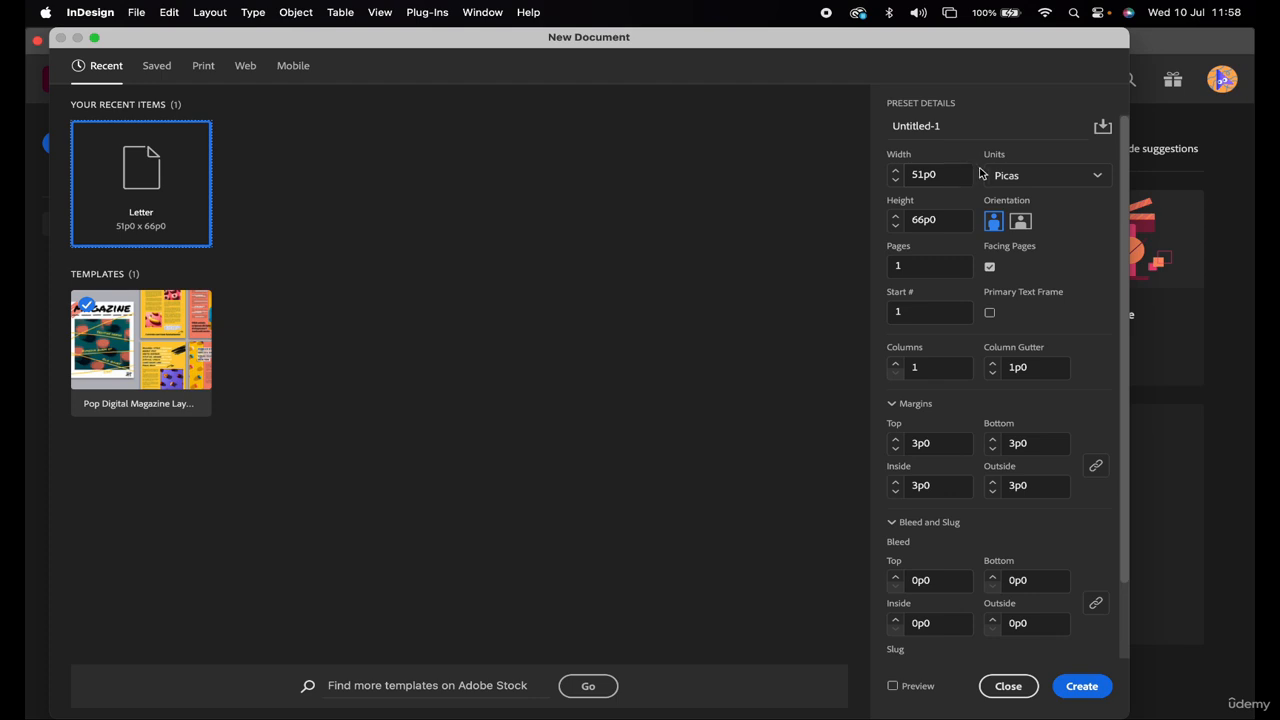
{"action": "left_click", "coordinate": [1098, 177]}
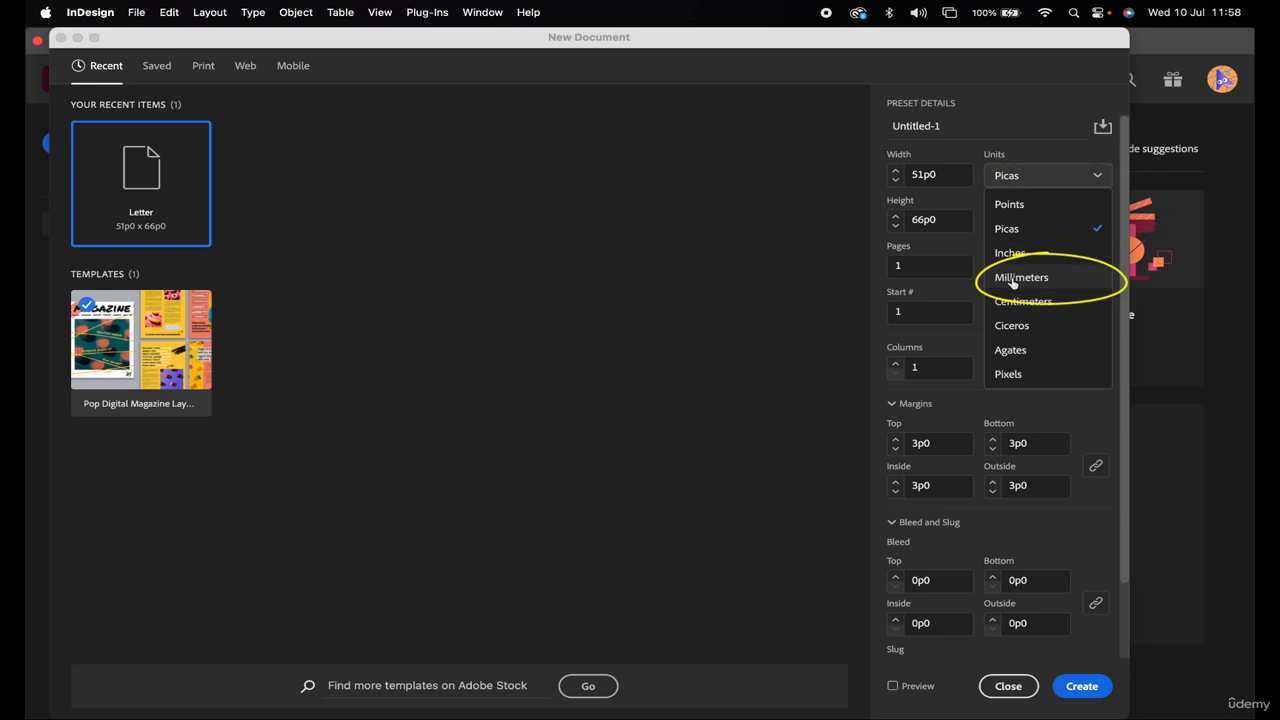
{"action": "left_click", "coordinate": [1030, 178]}
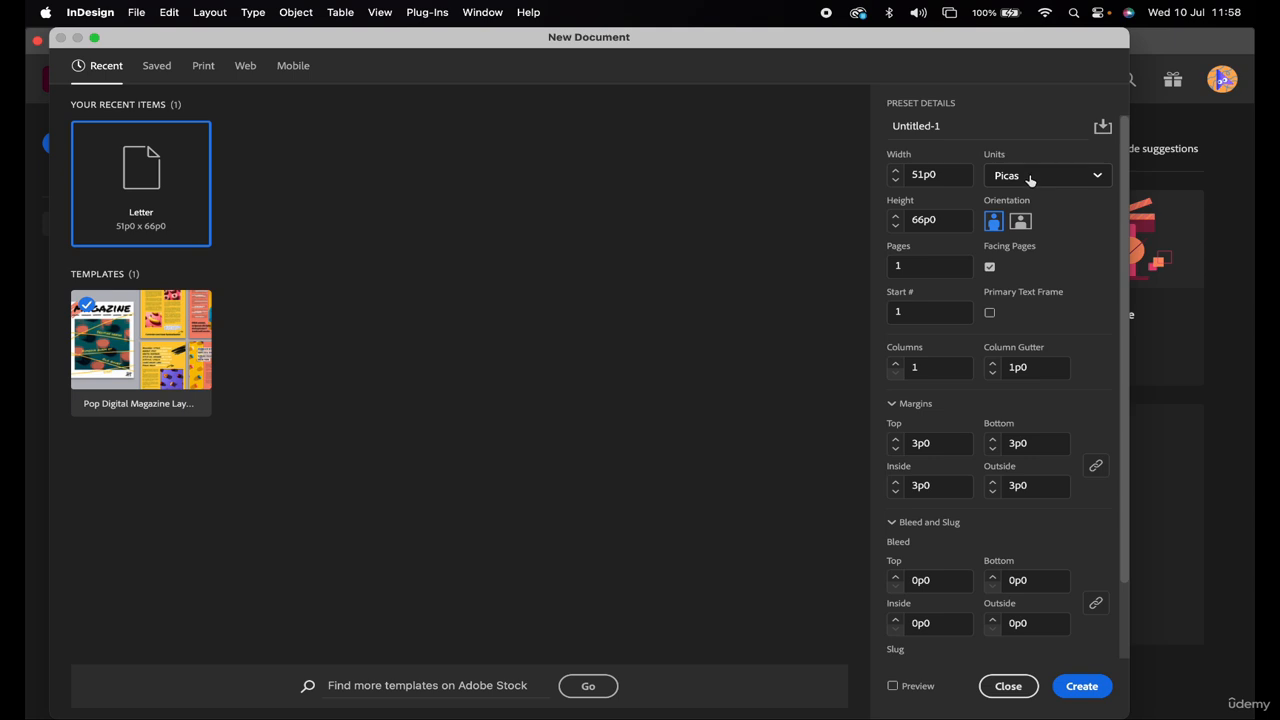
{"action": "left_click", "coordinate": [1007, 687]}
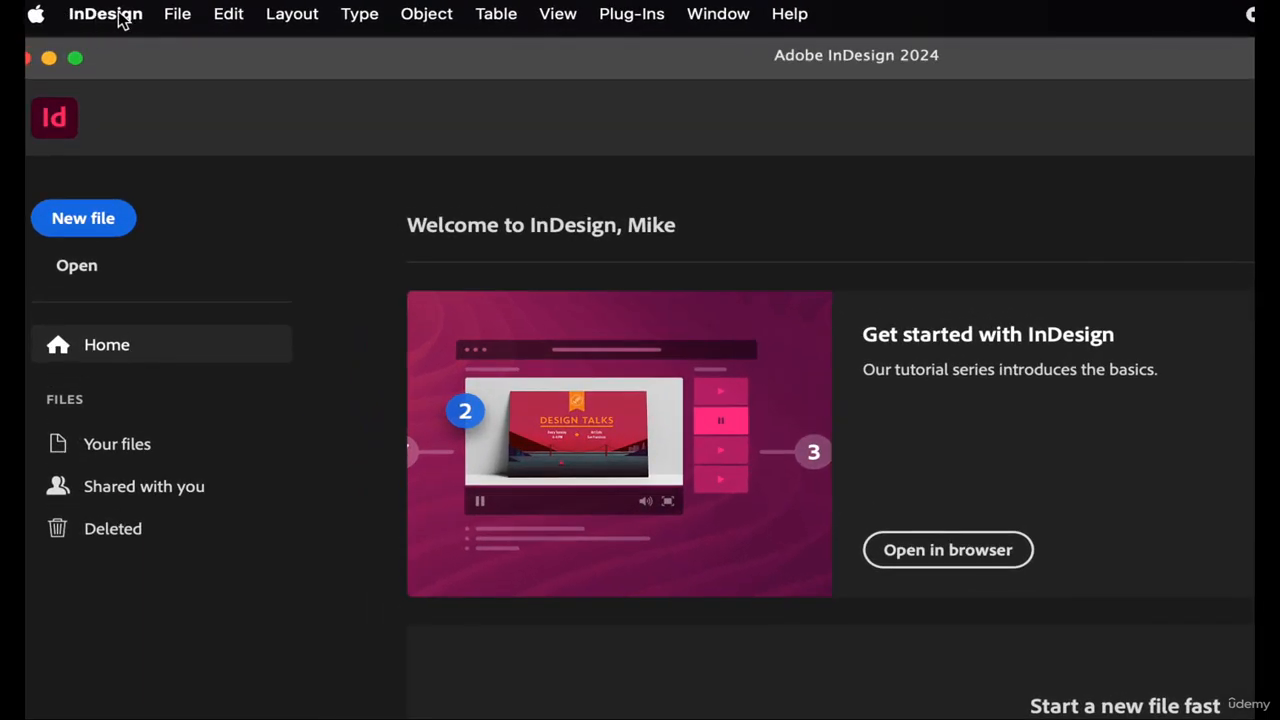
Bring up the Preferences categories from the InDesign application menu
{"action": "left_click", "coordinate": [121, 21]}
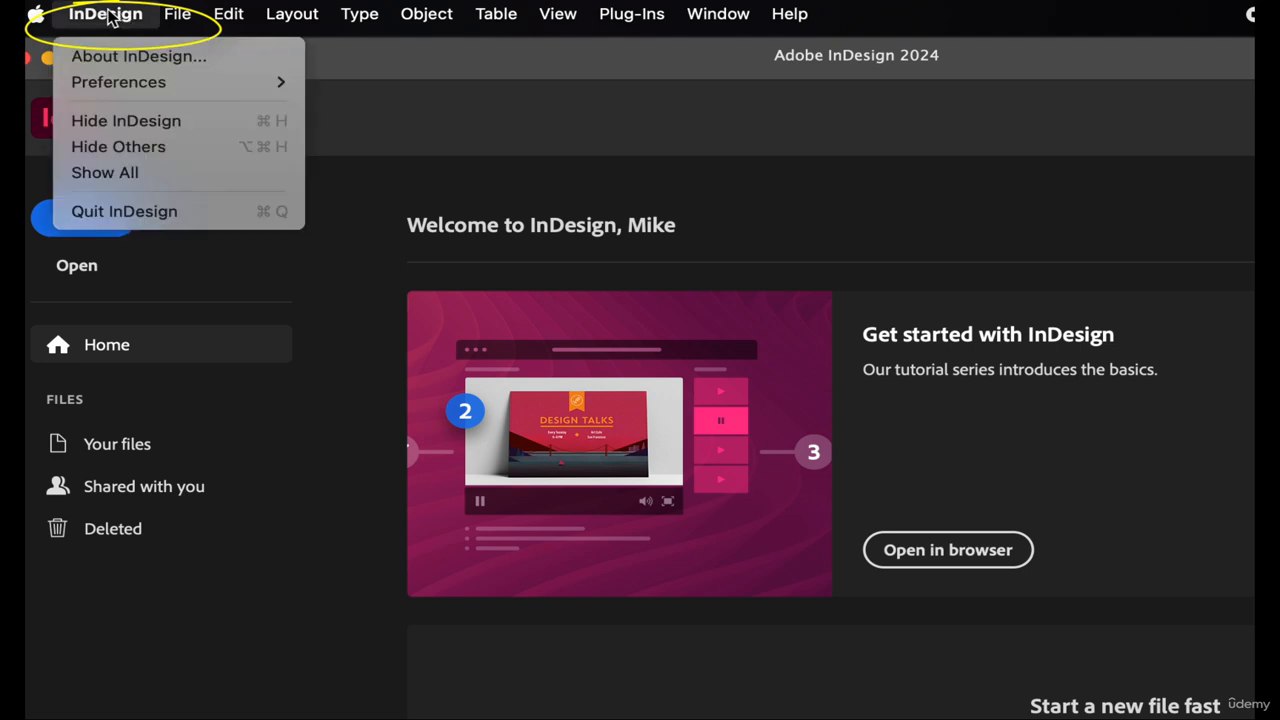
{"action": "mouse_move", "coordinate": [228, 20]}
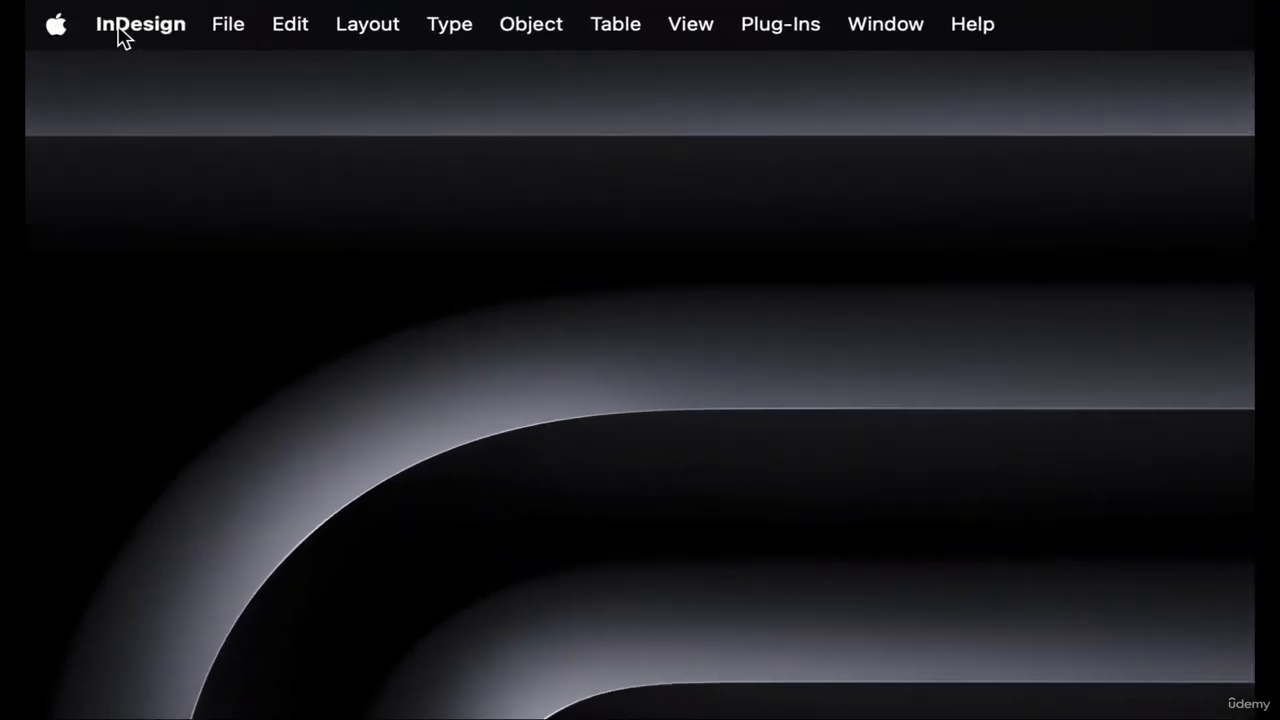
{"action": "left_click", "coordinate": [120, 30]}
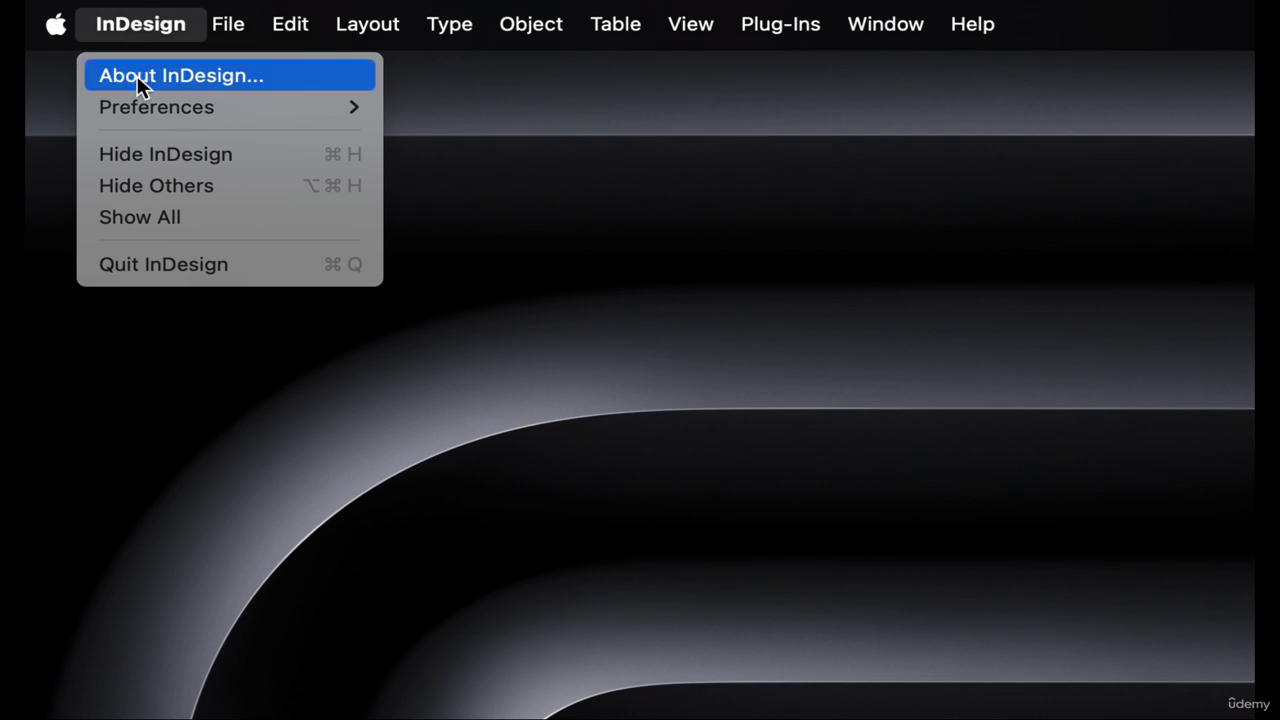
{"action": "mouse_move", "coordinate": [150, 108]}
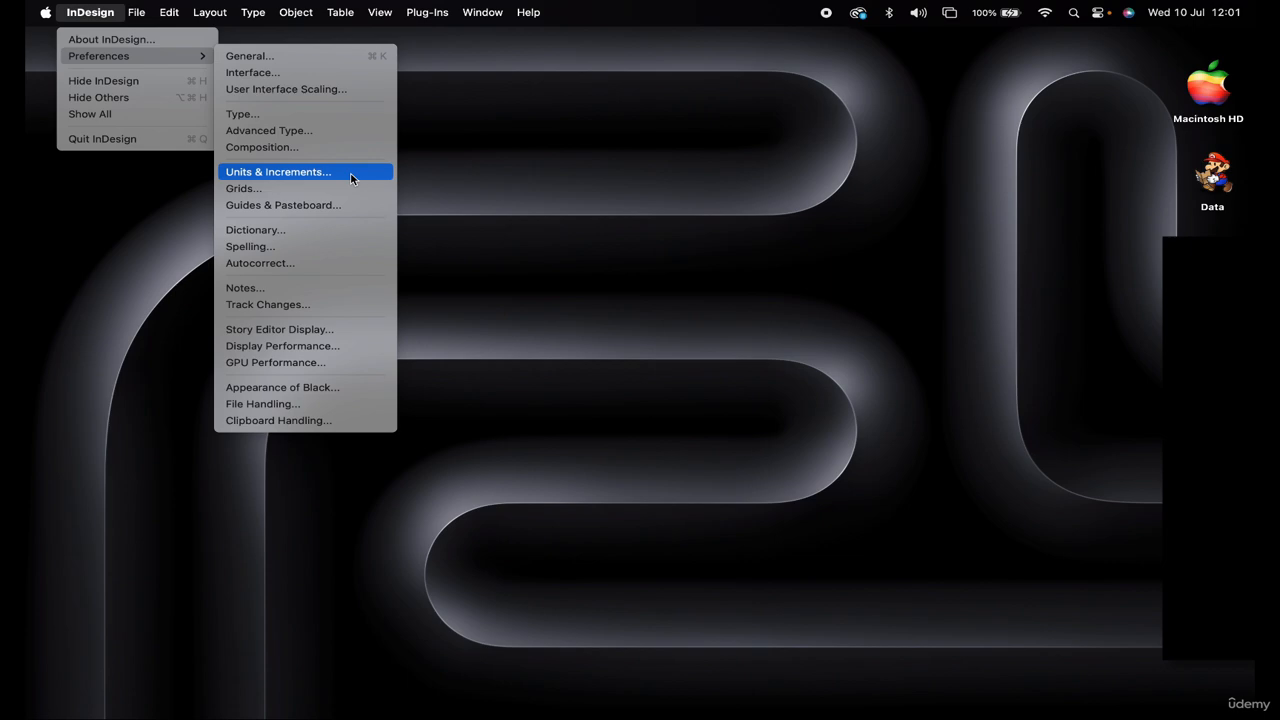
In Units & Increments preferences, set horizontal and vertical ruler units to Millimeters and confirm
{"action": "left_click", "coordinate": [285, 179]}
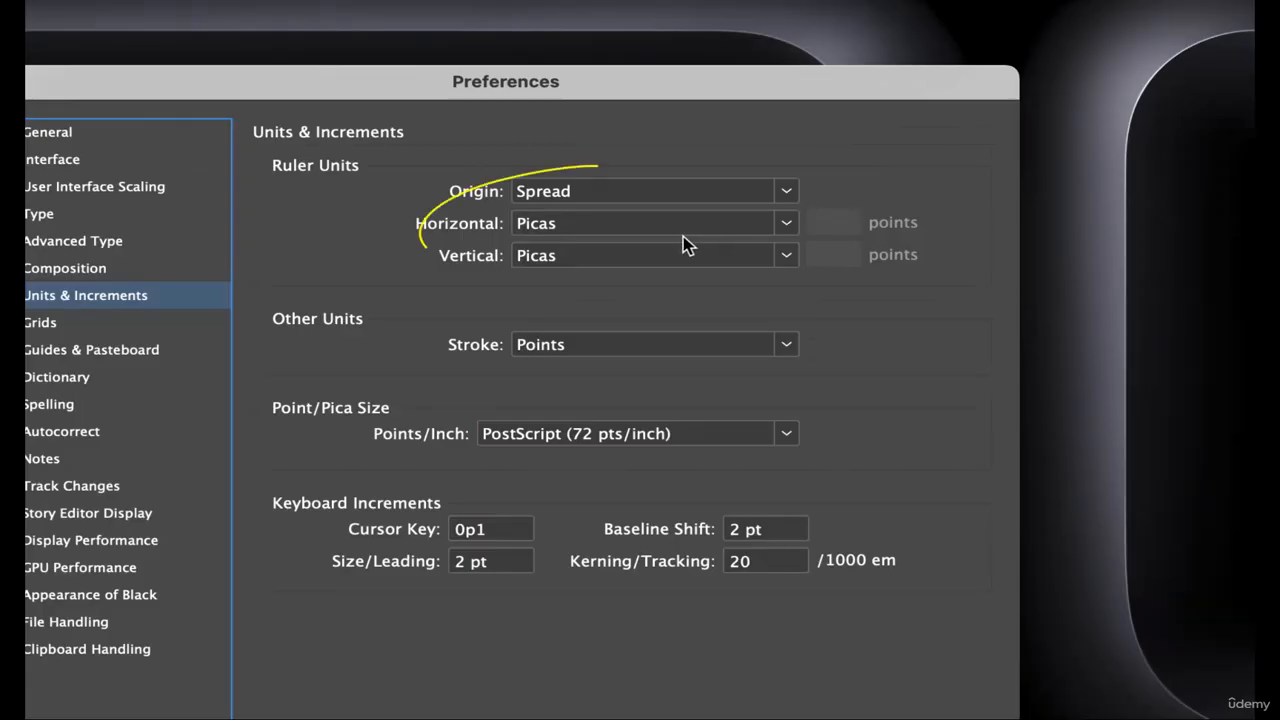
{"action": "left_click", "coordinate": [785, 226]}
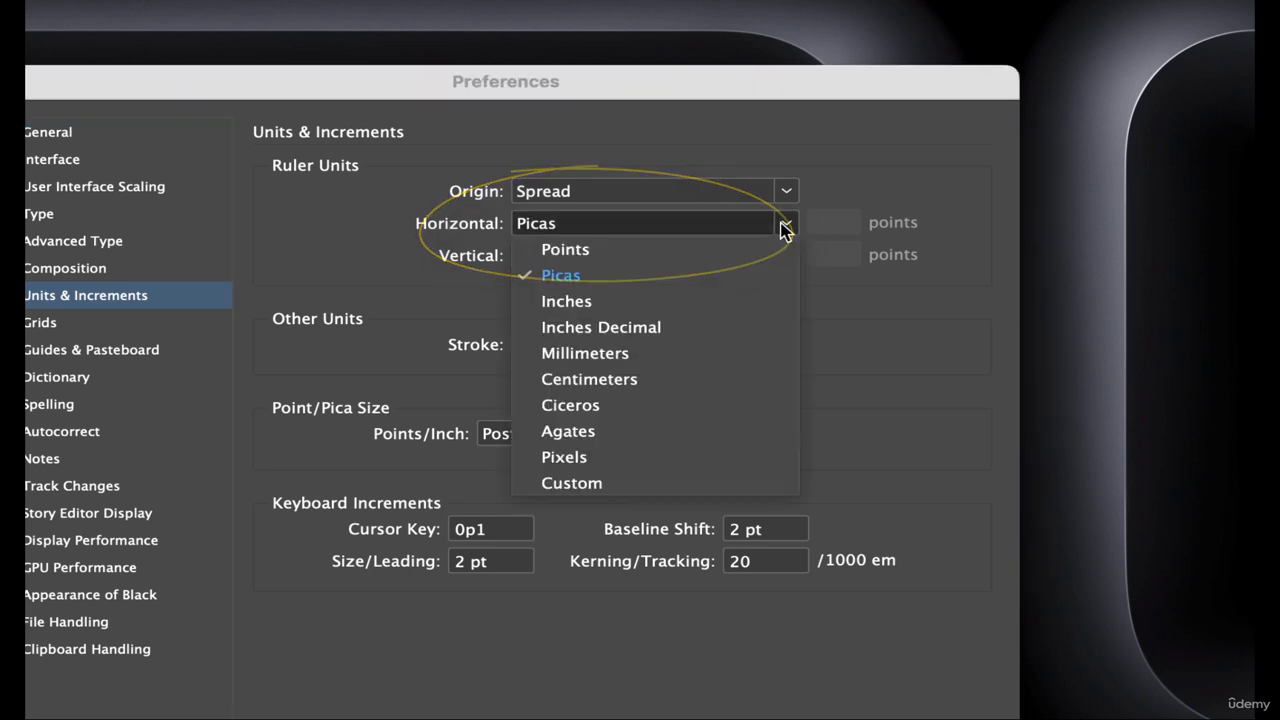
{"action": "left_click", "coordinate": [606, 352]}
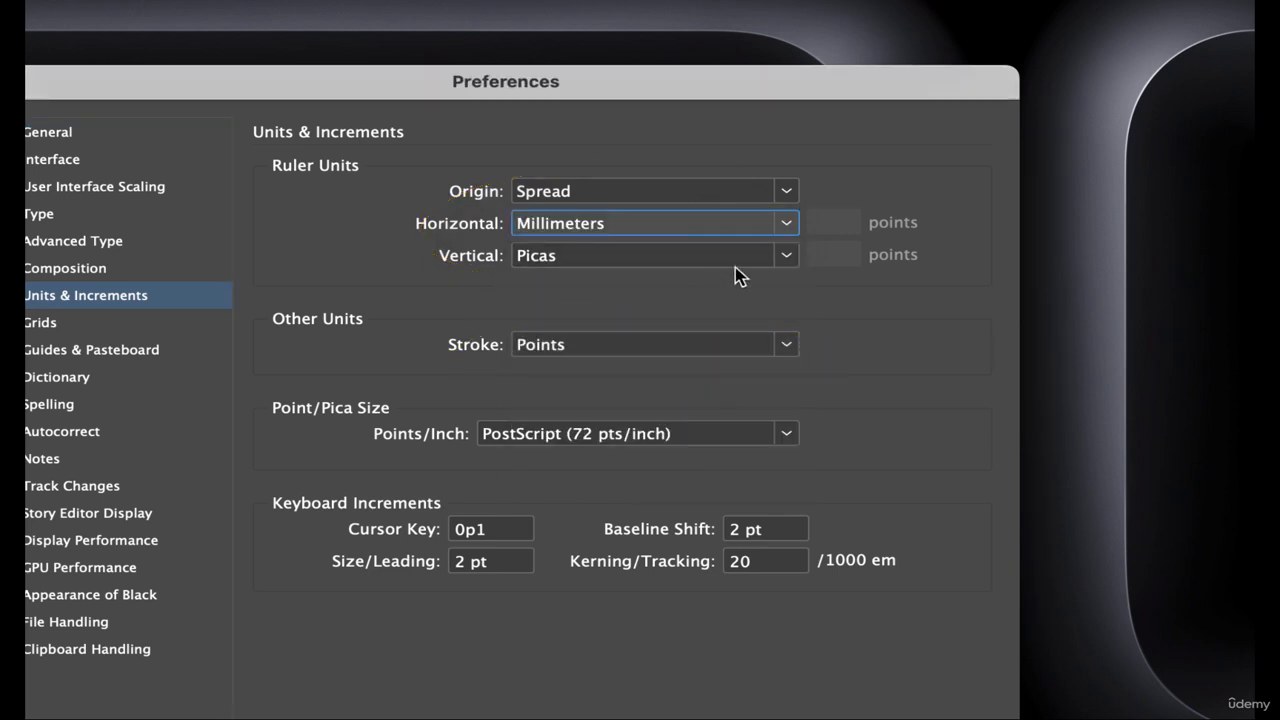
{"action": "left_click", "coordinate": [786, 255]}
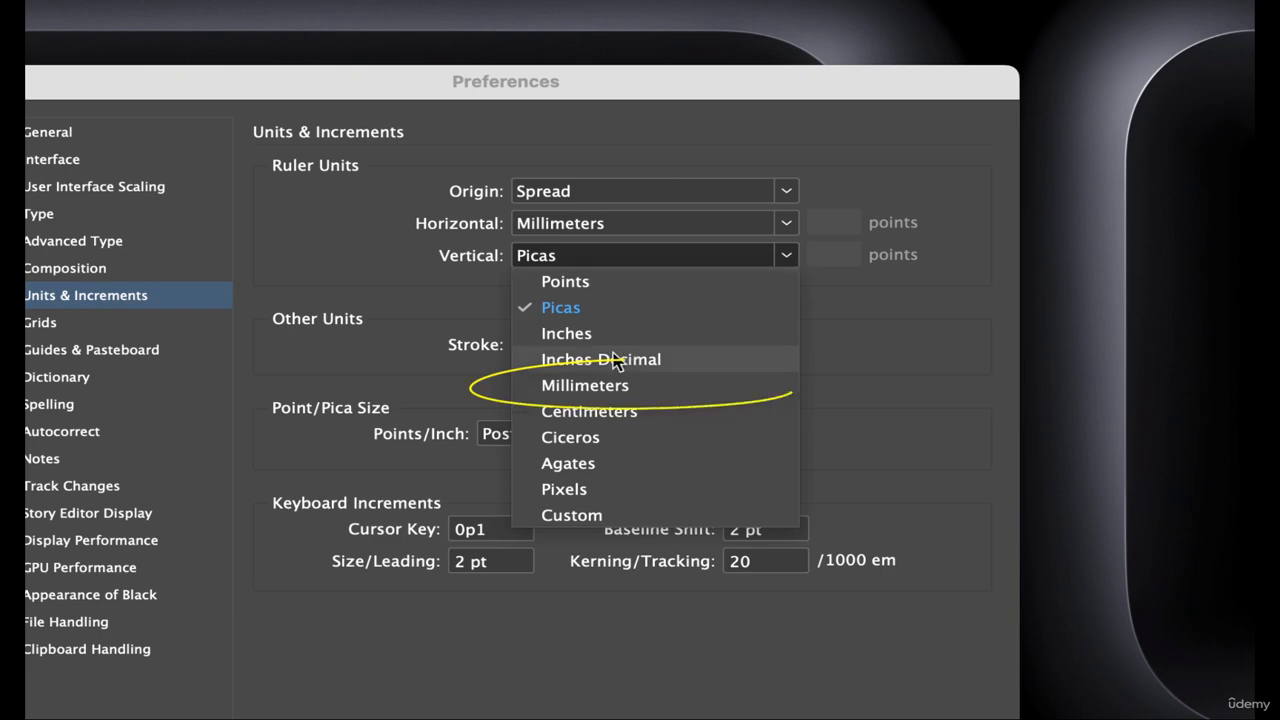
{"action": "left_click", "coordinate": [586, 386]}
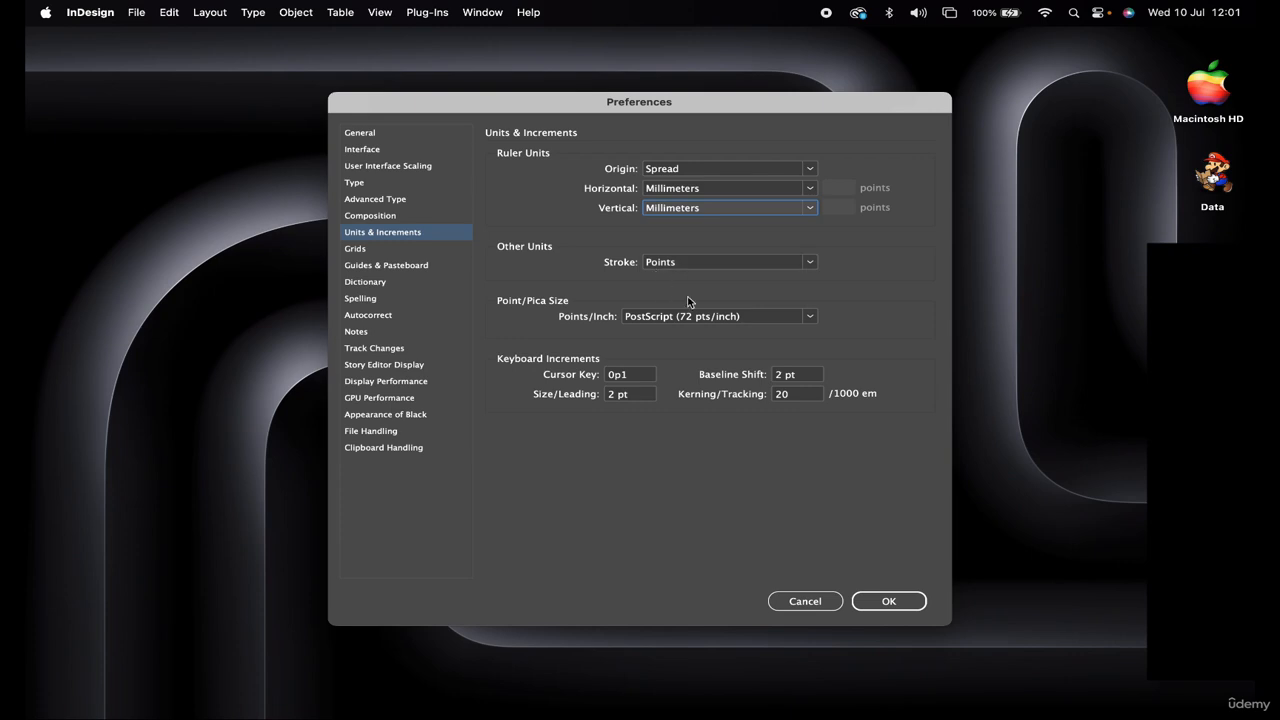
{"action": "left_click", "coordinate": [885, 603]}
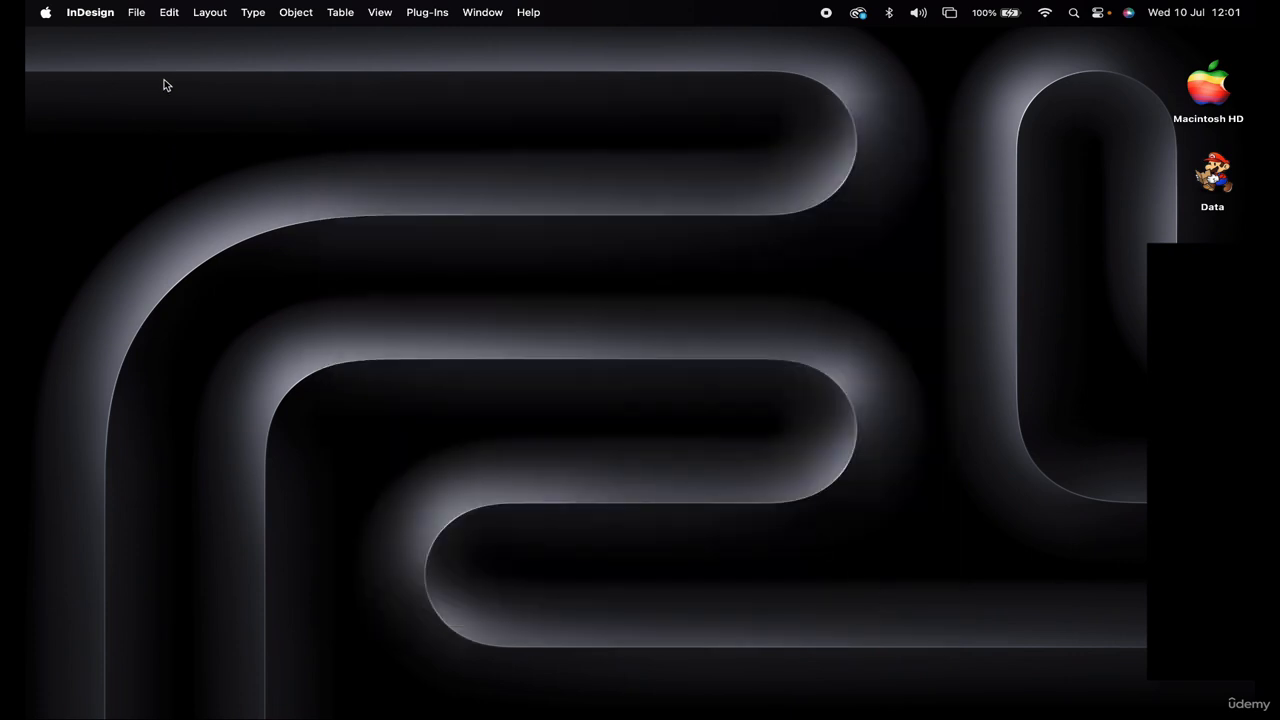
Start a new document from the File menu and show the blank Print presets
{"action": "left_click", "coordinate": [136, 13]}
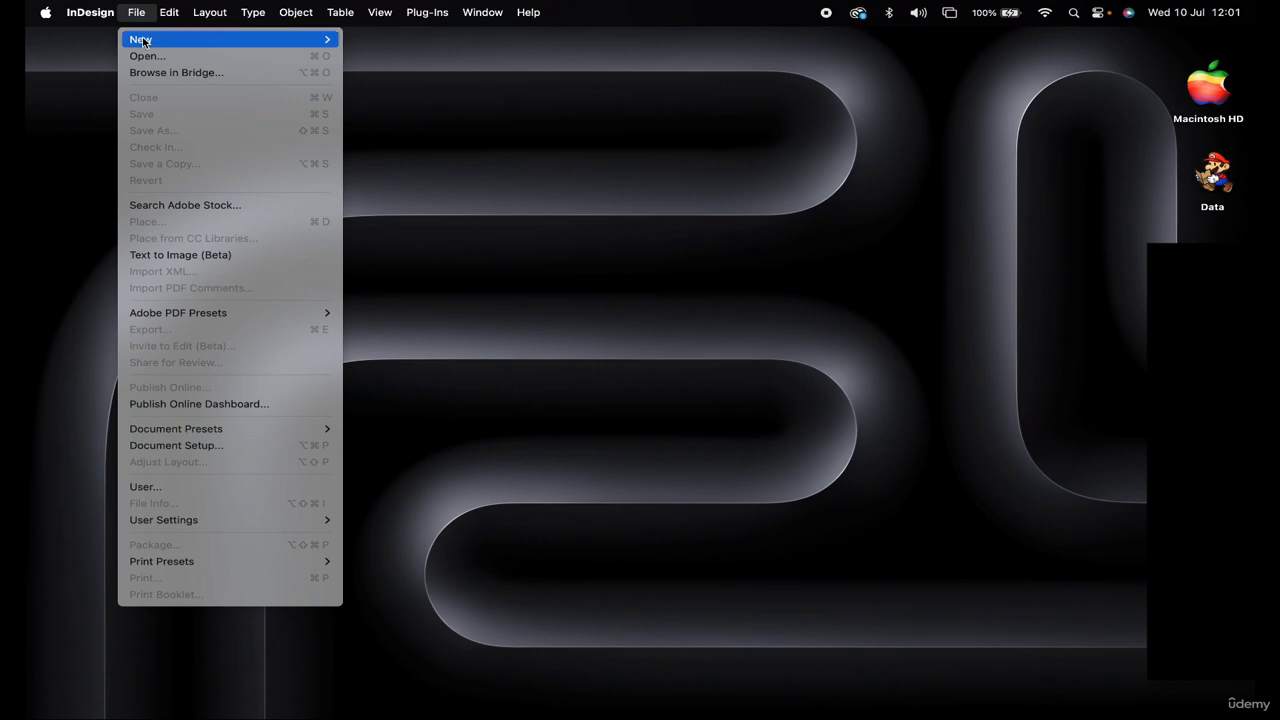
{"action": "mouse_move", "coordinate": [161, 42]}
{"action": "left_click", "coordinate": [376, 44]}
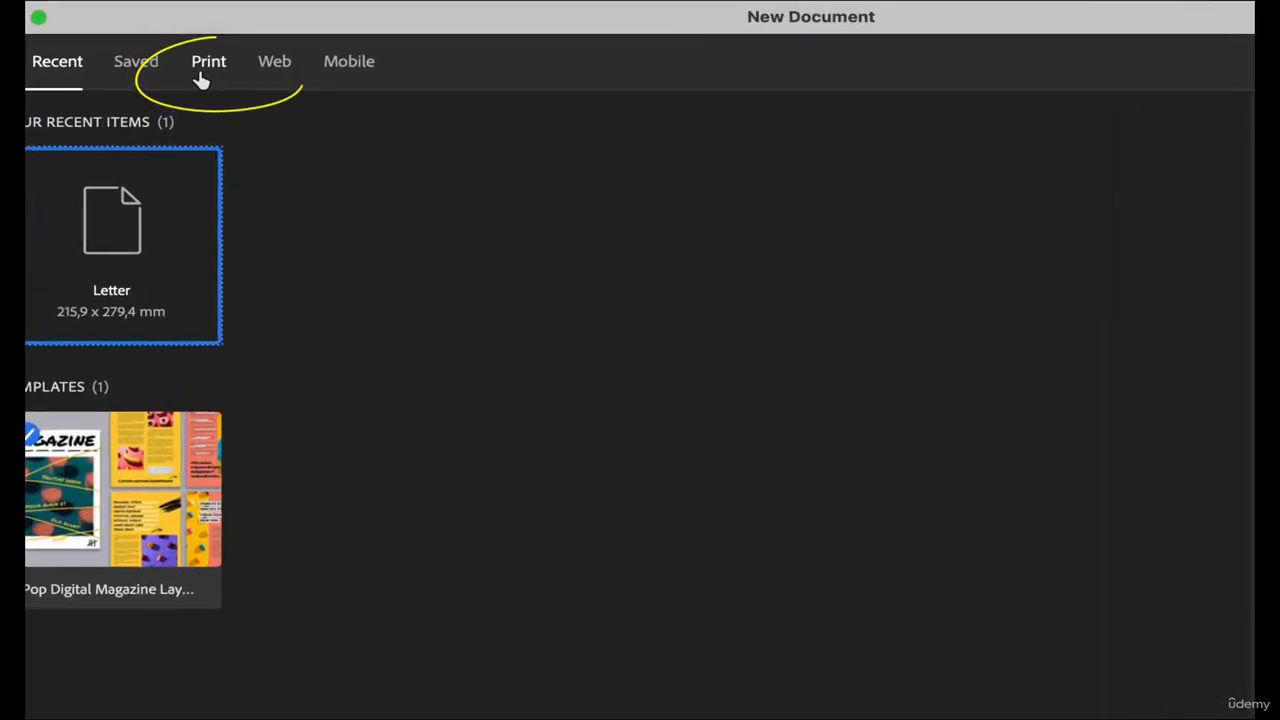
{"action": "left_click", "coordinate": [208, 72]}
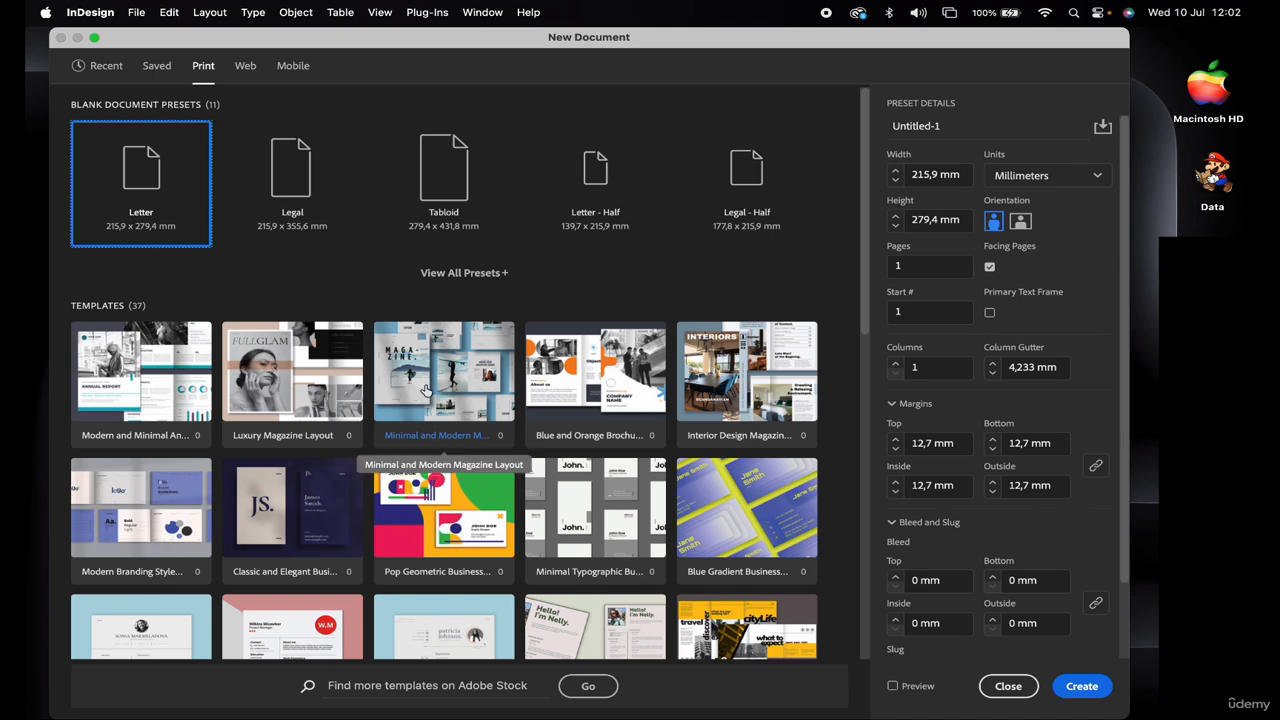
Choose the A4 page size preset and set the page count to 4
{"action": "left_click", "coordinate": [507, 277]}
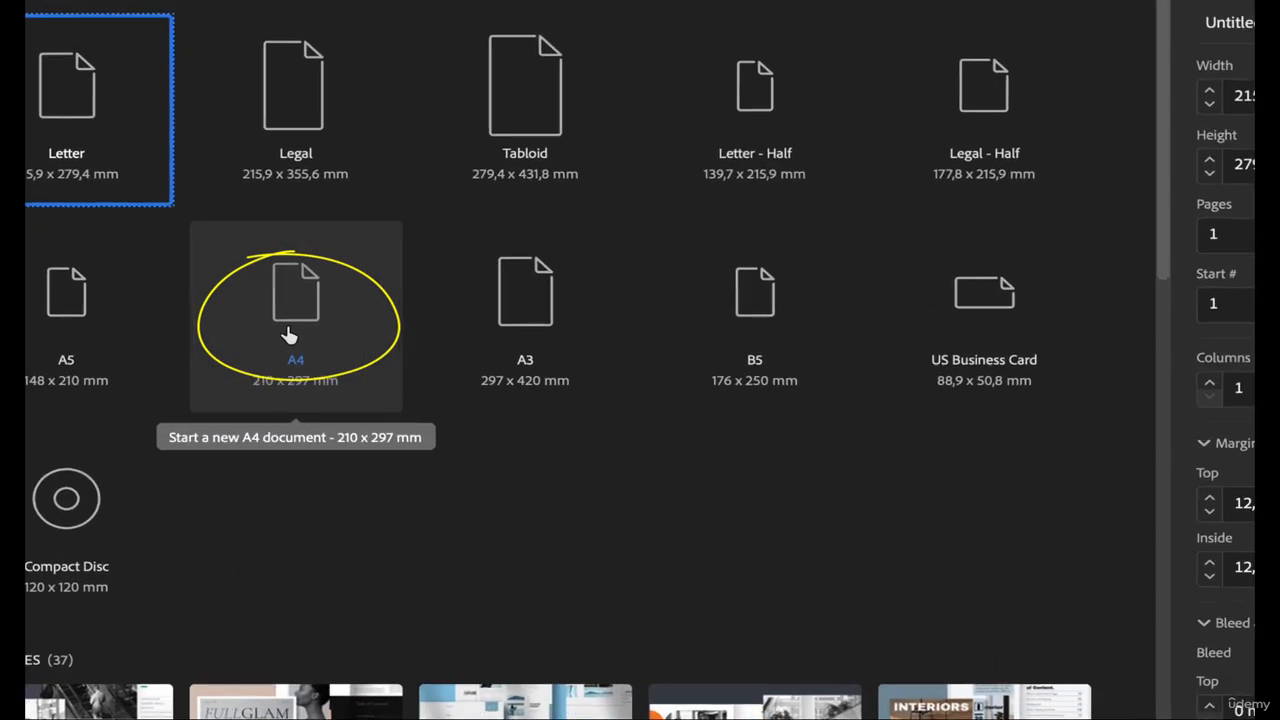
{"action": "left_click", "coordinate": [288, 333]}
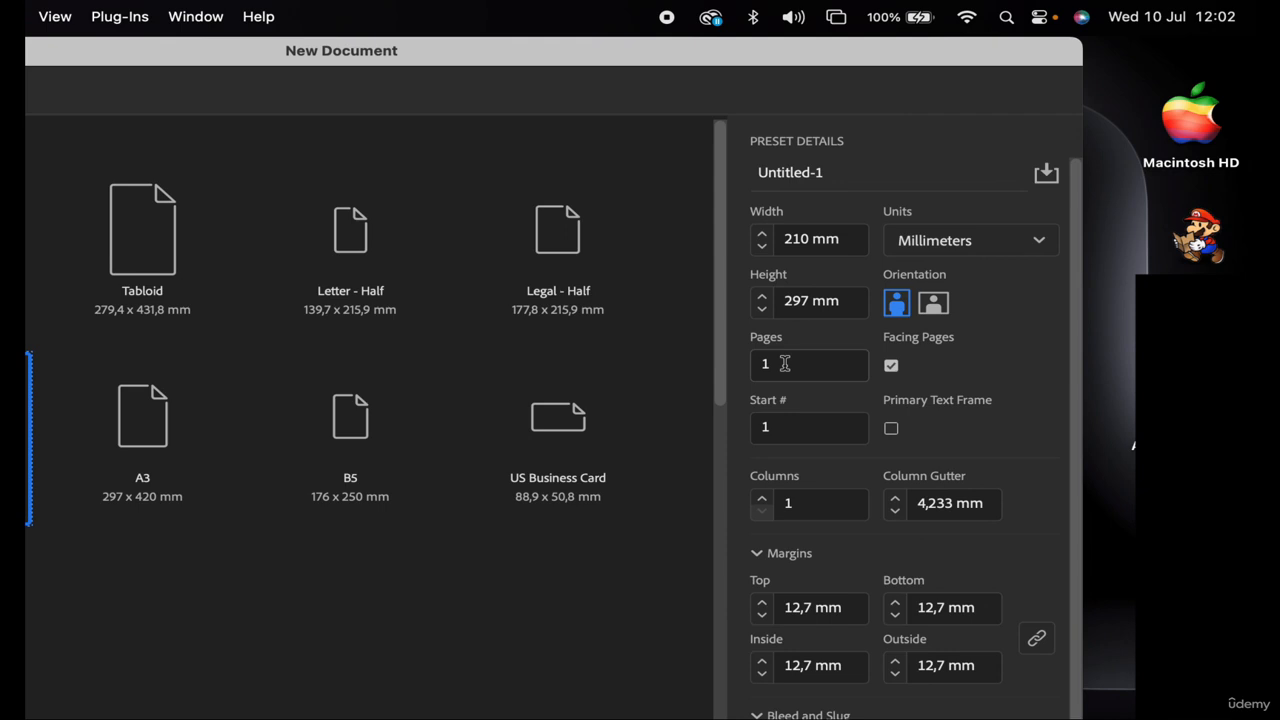
{"action": "left_click_drag", "start_coordinate": [785, 363], "coordinate": [762, 366]}
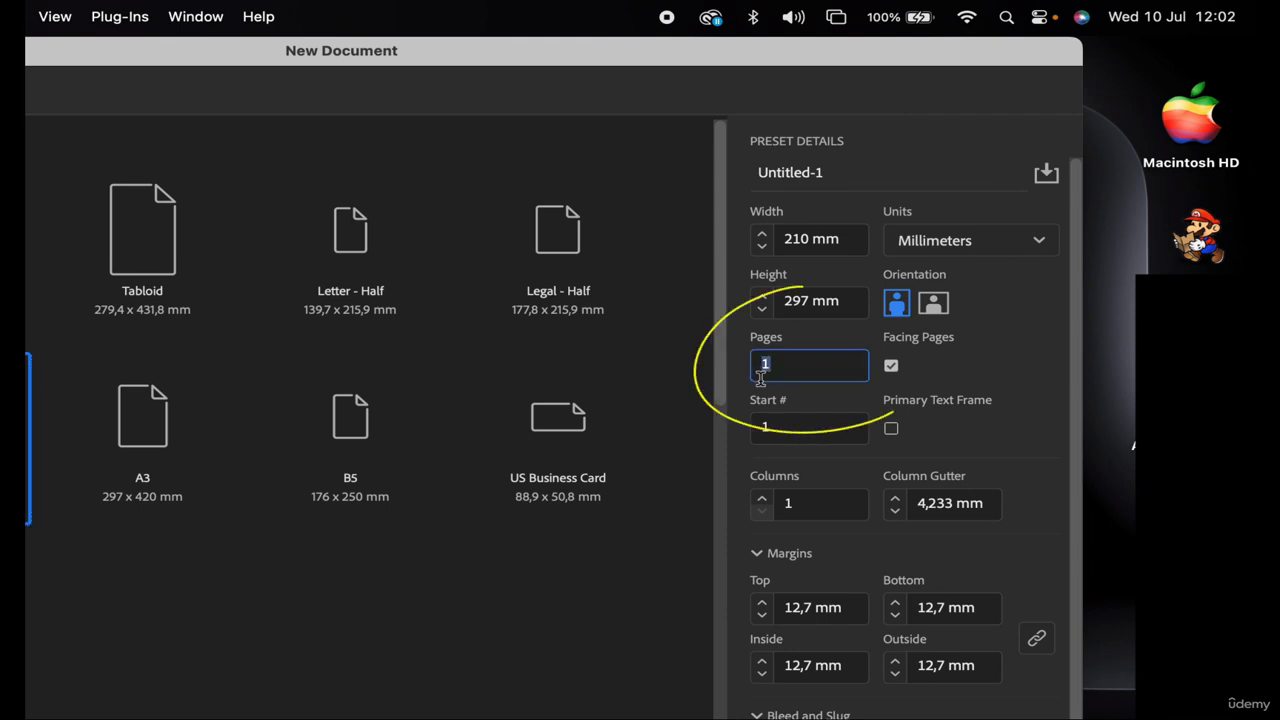
{"action": "type", "text": "4"}
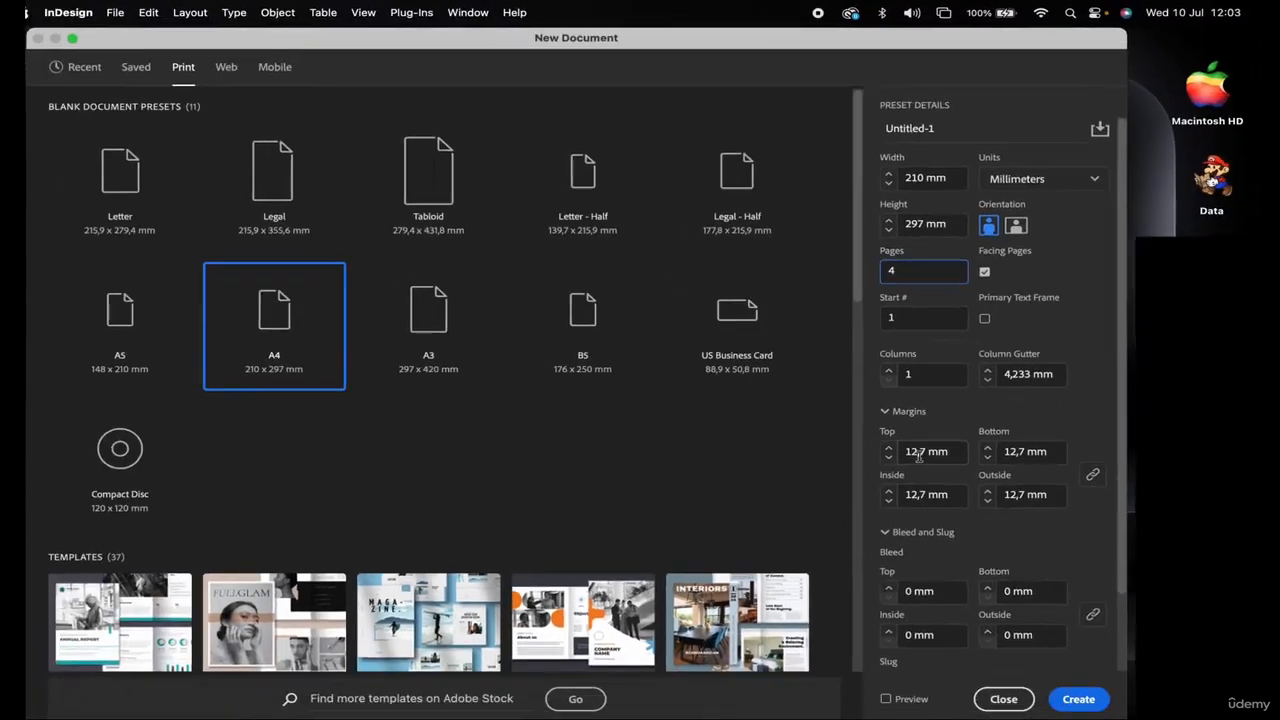
Enter 5 mm for the top bleed so all four bleed edges become 5 mm
{"action": "scroll", "coordinate": [995, 380], "scroll_direction": "down", "scroll_amount": 1}
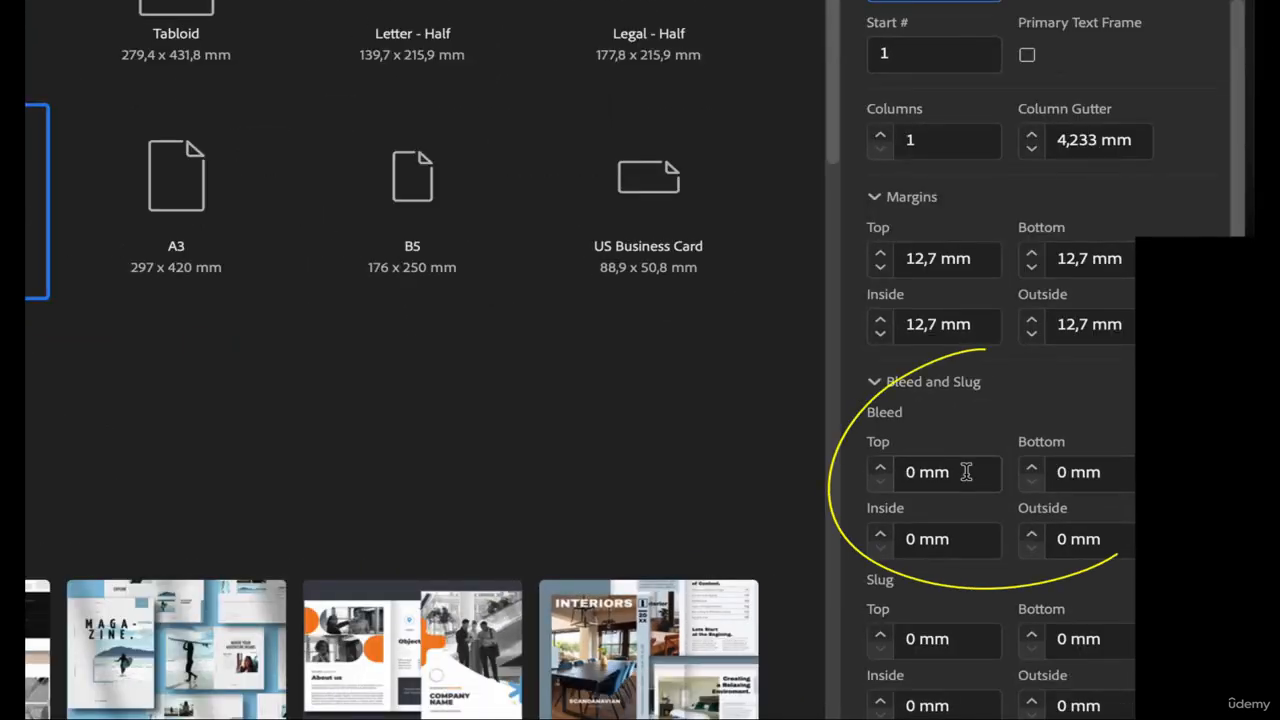
{"action": "left_click_drag", "start_coordinate": [966, 472], "coordinate": [898, 480]}
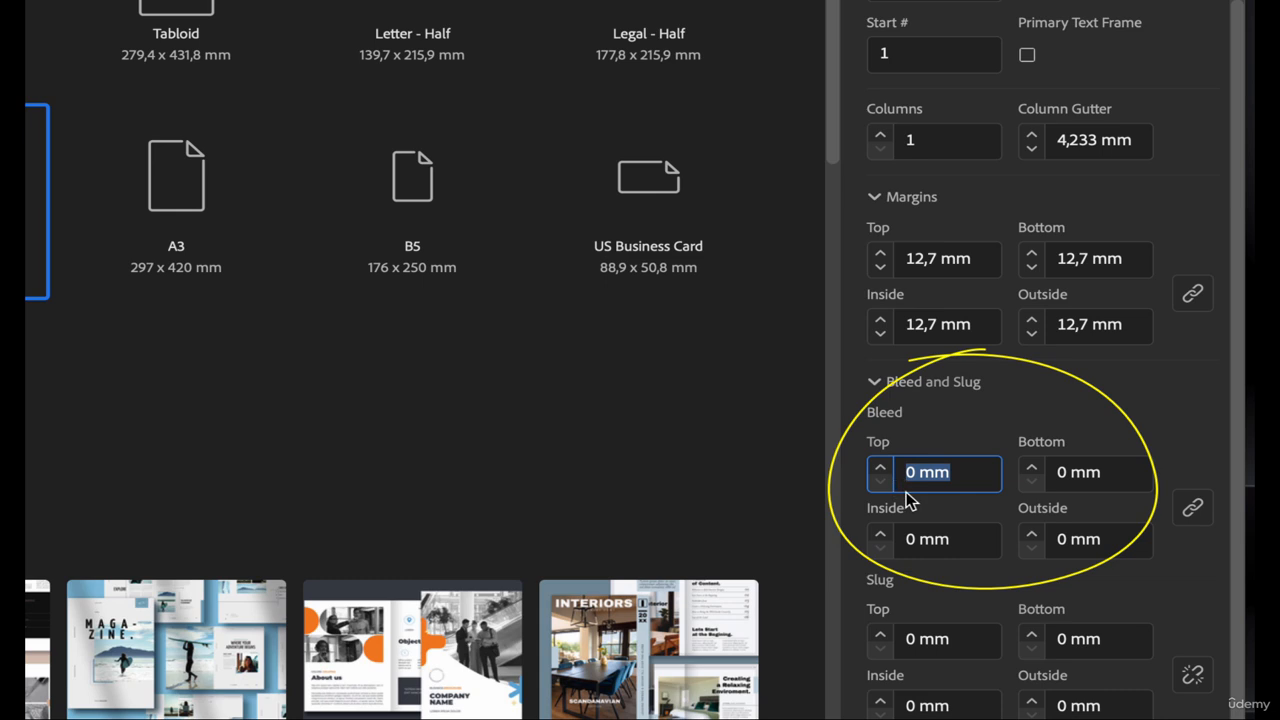
{"action": "type", "text": "5"}
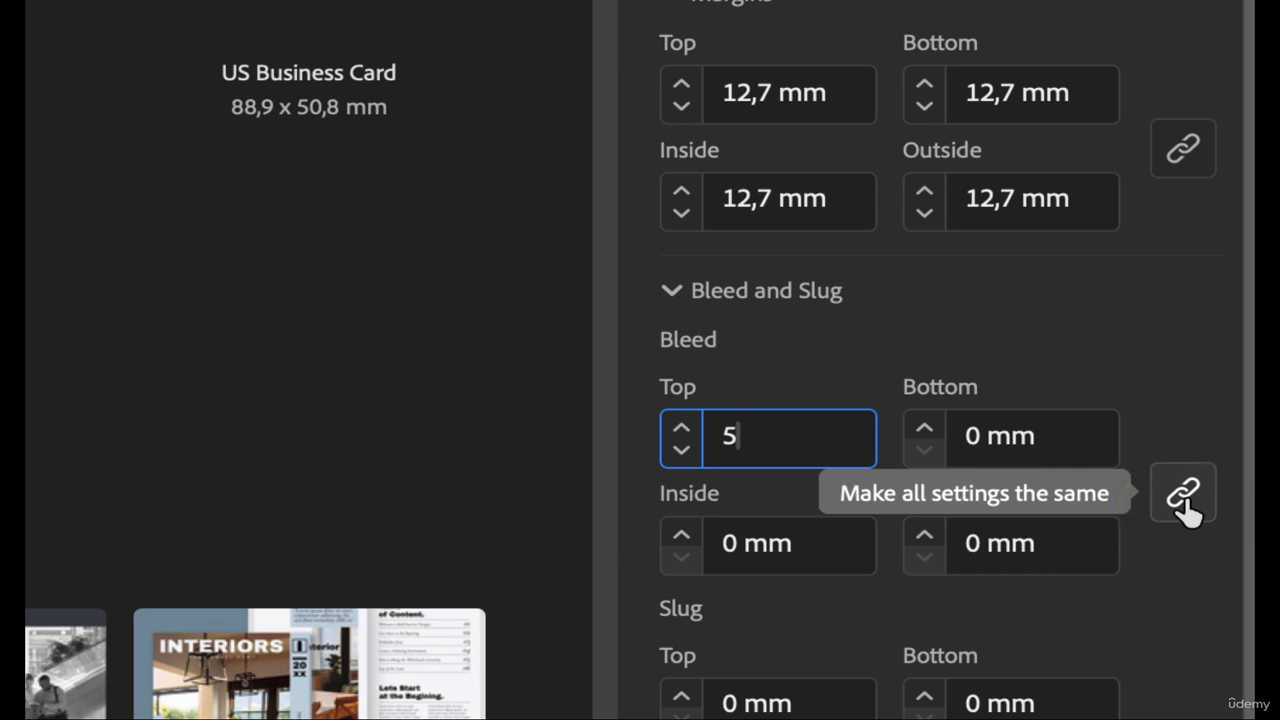
{"action": "key", "text": "Tab"}
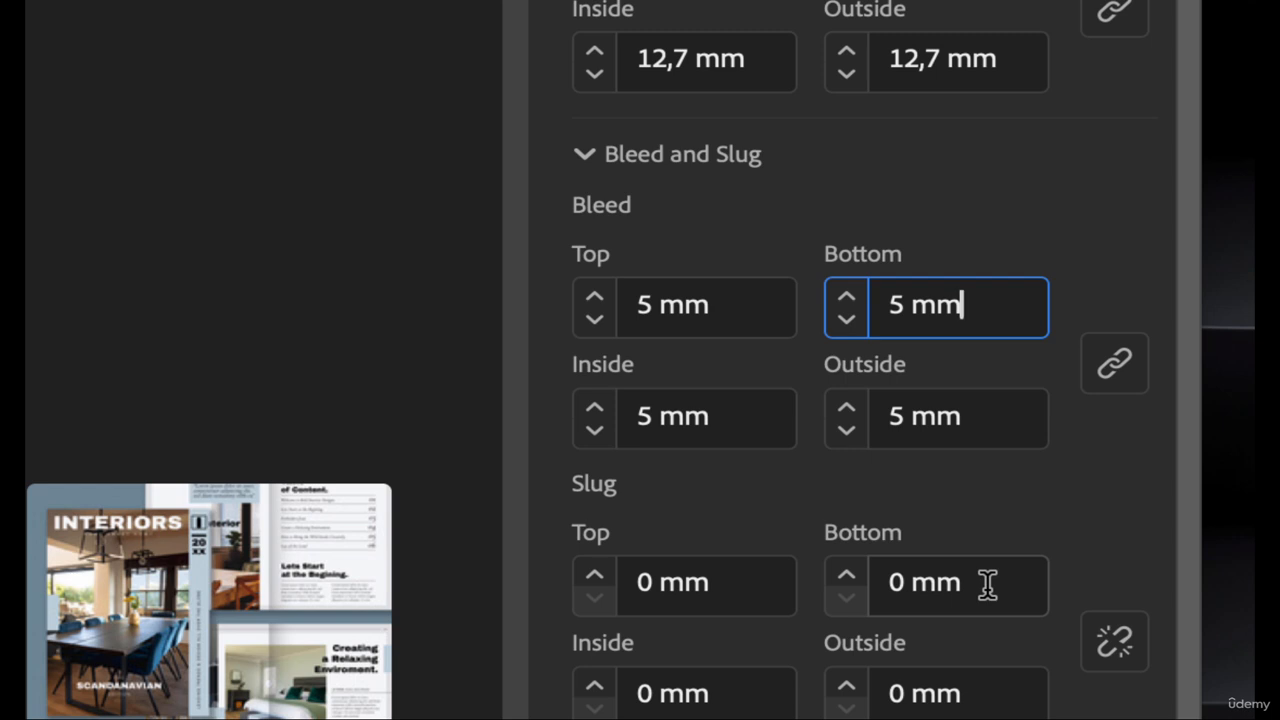
Set the bottom slug to 12 mm, leaving the other slug edges at 0 mm
{"action": "left_click_drag", "start_coordinate": [987, 584], "coordinate": [876, 583]}
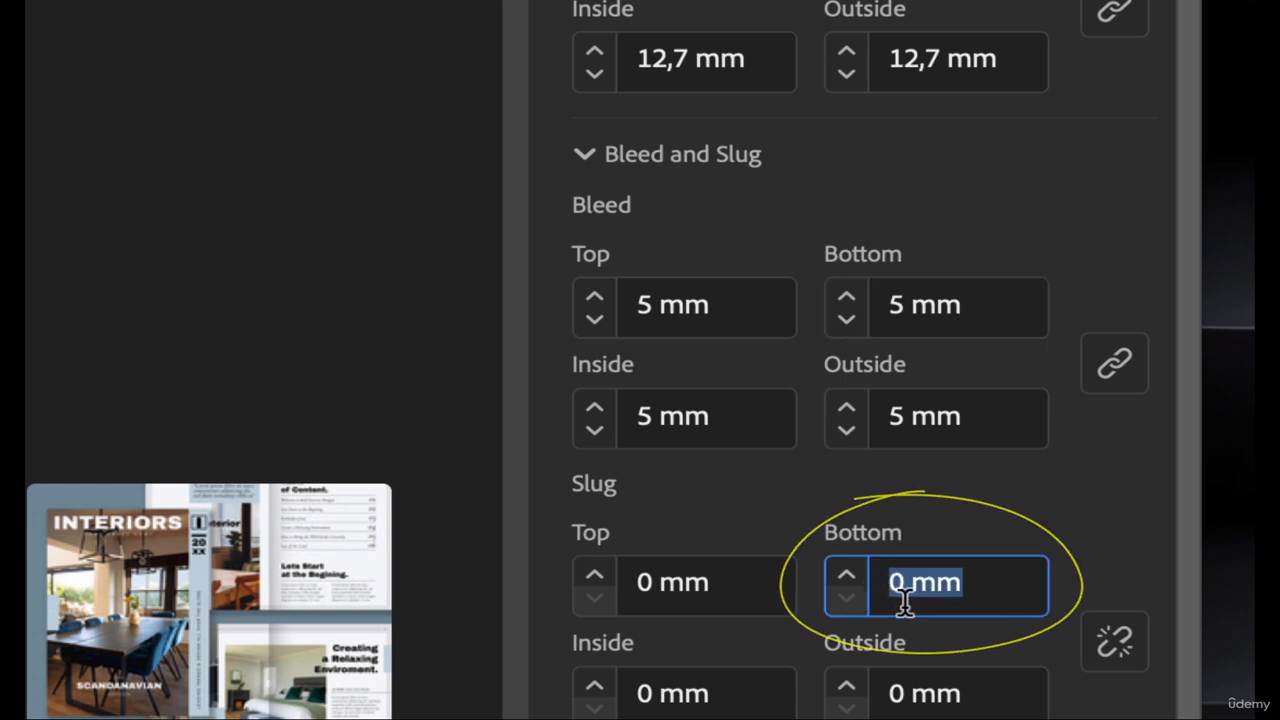
{"action": "type", "text": "12"}
{"action": "key", "text": "Tab"}
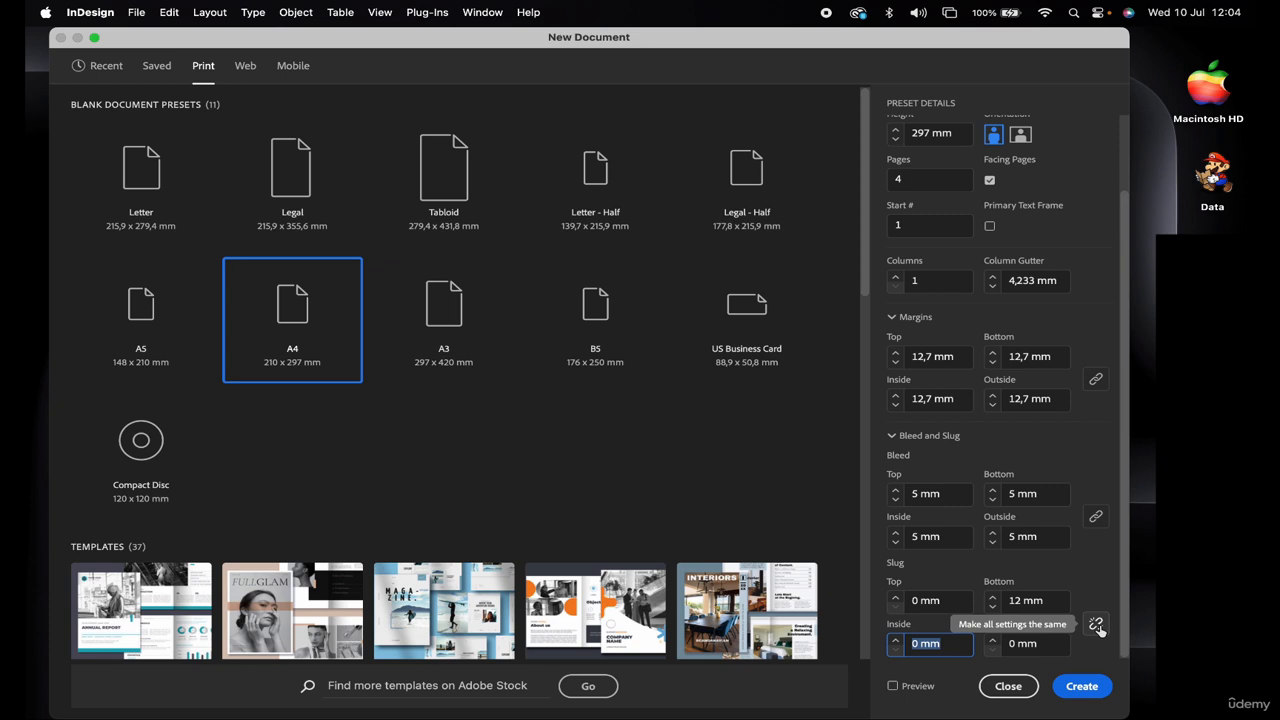
Create the A4 document and scroll down to view the bleed and slug guides below page 1
{"action": "left_click", "coordinate": [1078, 686]}
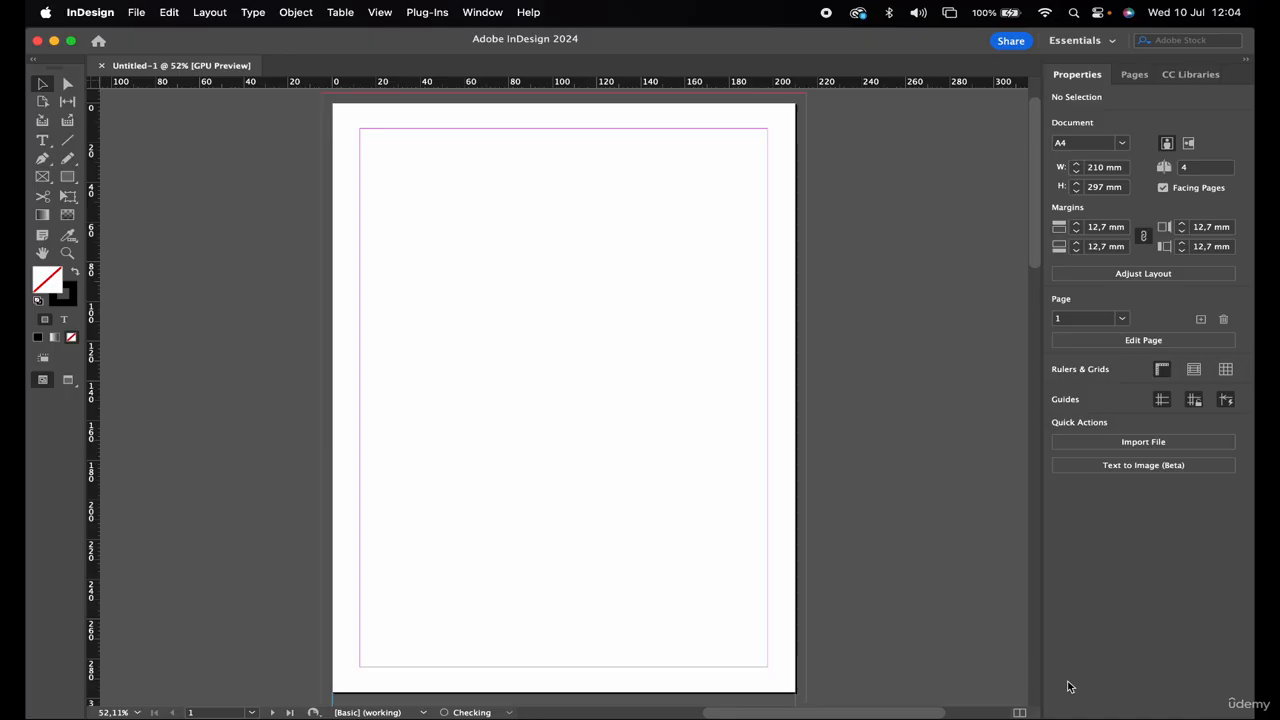
{"action": "left_click_drag", "start_coordinate": [293, 81], "coordinate": [333, 82]}
{"action": "scroll", "coordinate": [418, 226], "scroll_direction": "down", "scroll_amount": 5}
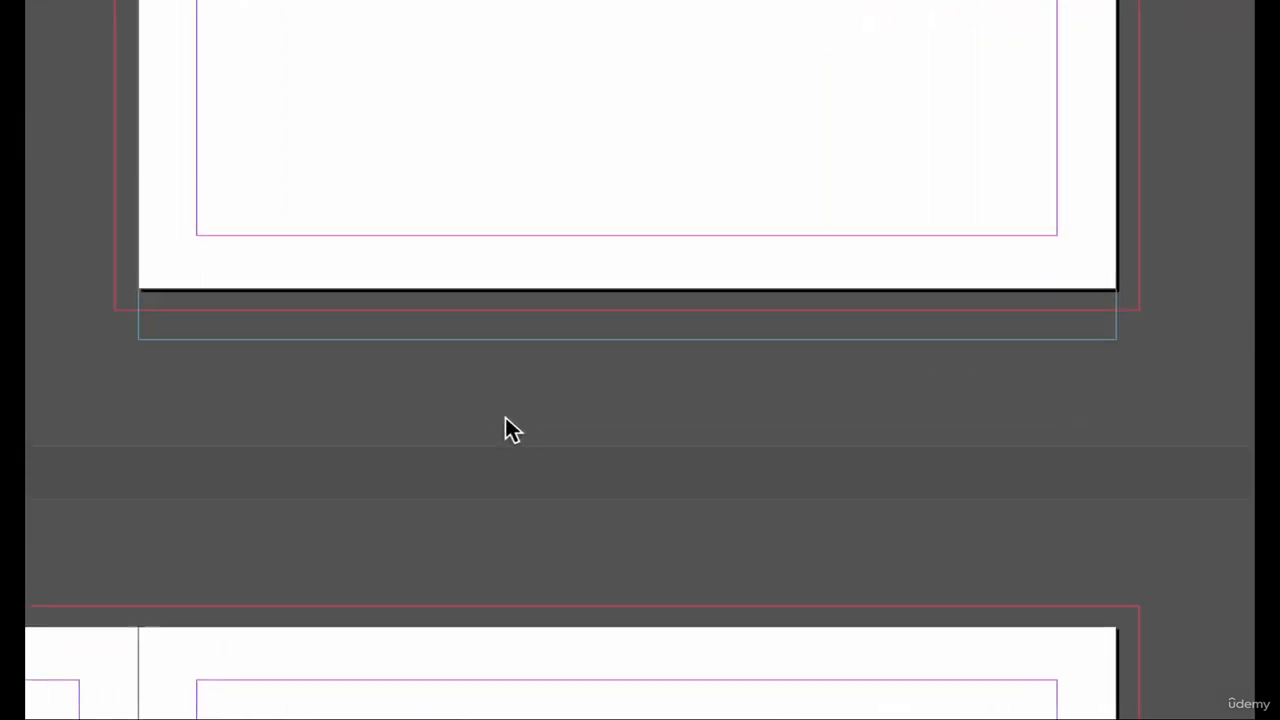
Draw a text frame in the bottom slug and type the client's name, order number and '300 docs required'
{"action": "left_click_drag", "start_coordinate": [278, 305], "coordinate": [958, 330]}
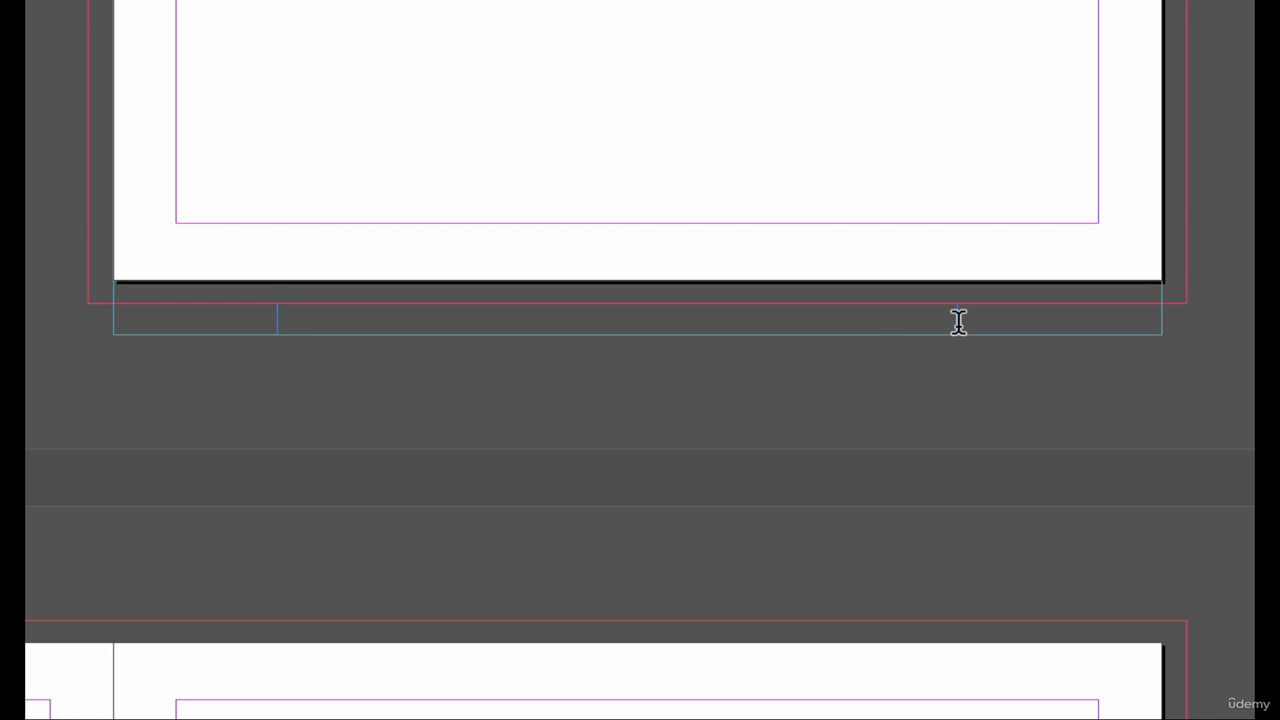
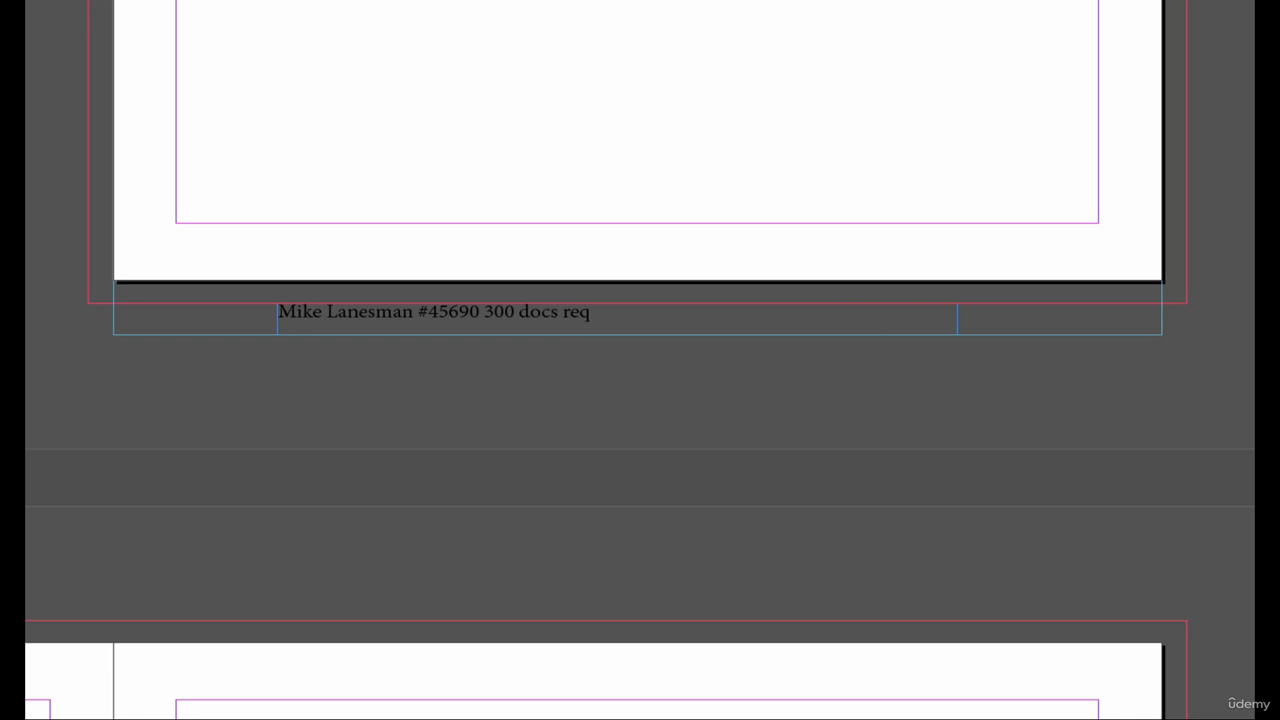
{"action": "type", "text": "uired"}
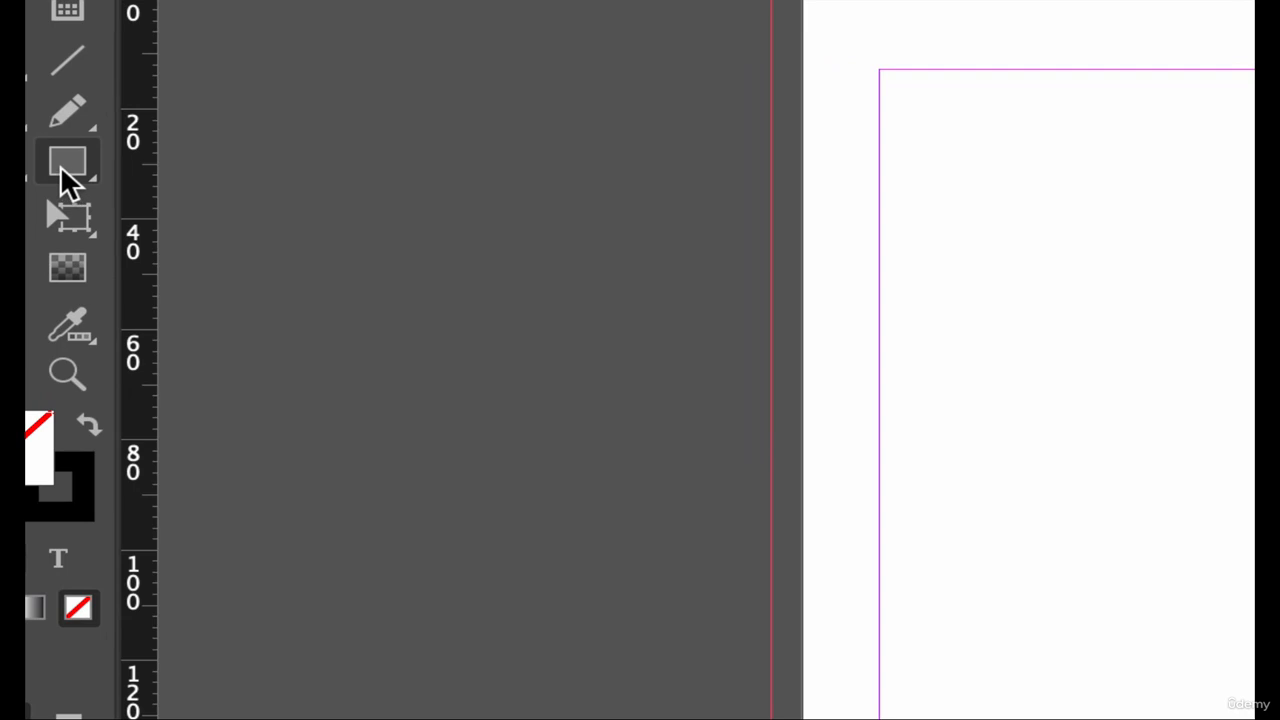
With the Rectangle tool, draw a 210 × 53,5 mm frame from page 1's top-left corner
{"action": "left_click", "coordinate": [62, 182]}
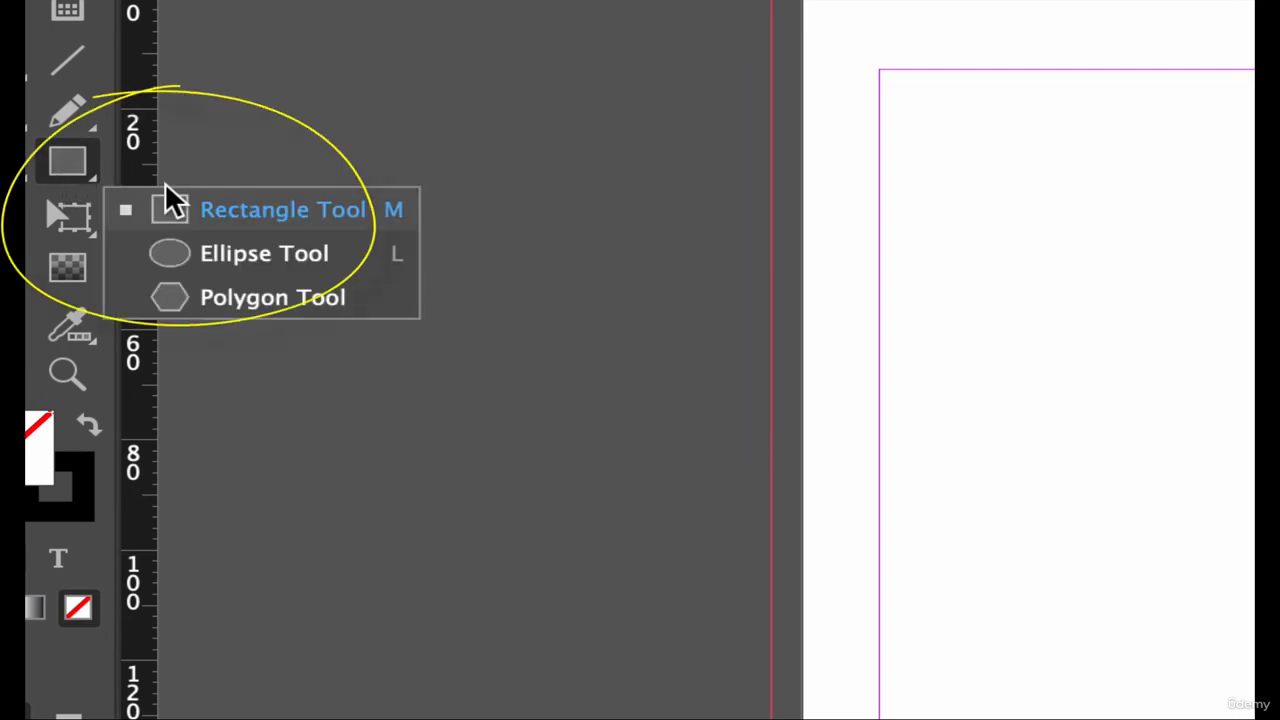
{"action": "left_click", "coordinate": [215, 210]}
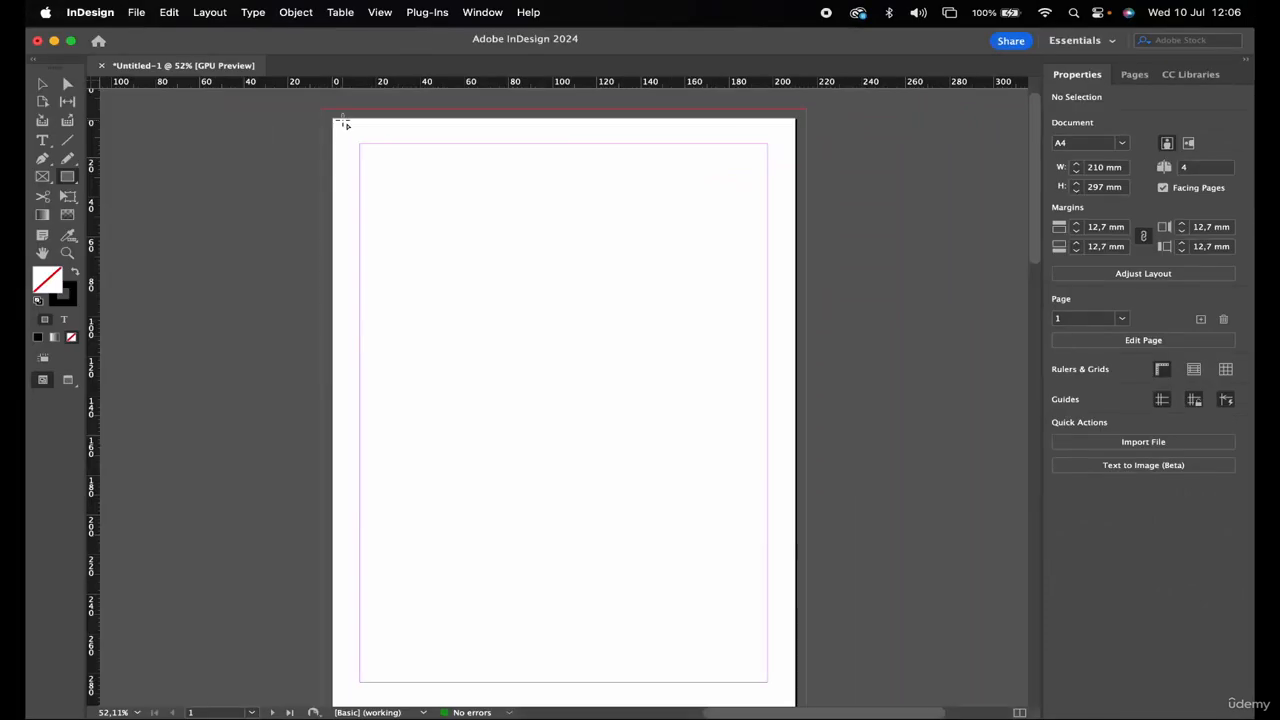
{"action": "mouse_move", "coordinate": [334, 119]}
{"action": "left_mouse_down"}
{"action": "mouse_move", "coordinate": [569, 191]}
{"action": "mouse_move", "coordinate": [795, 226]}
{"action": "left_mouse_up"}
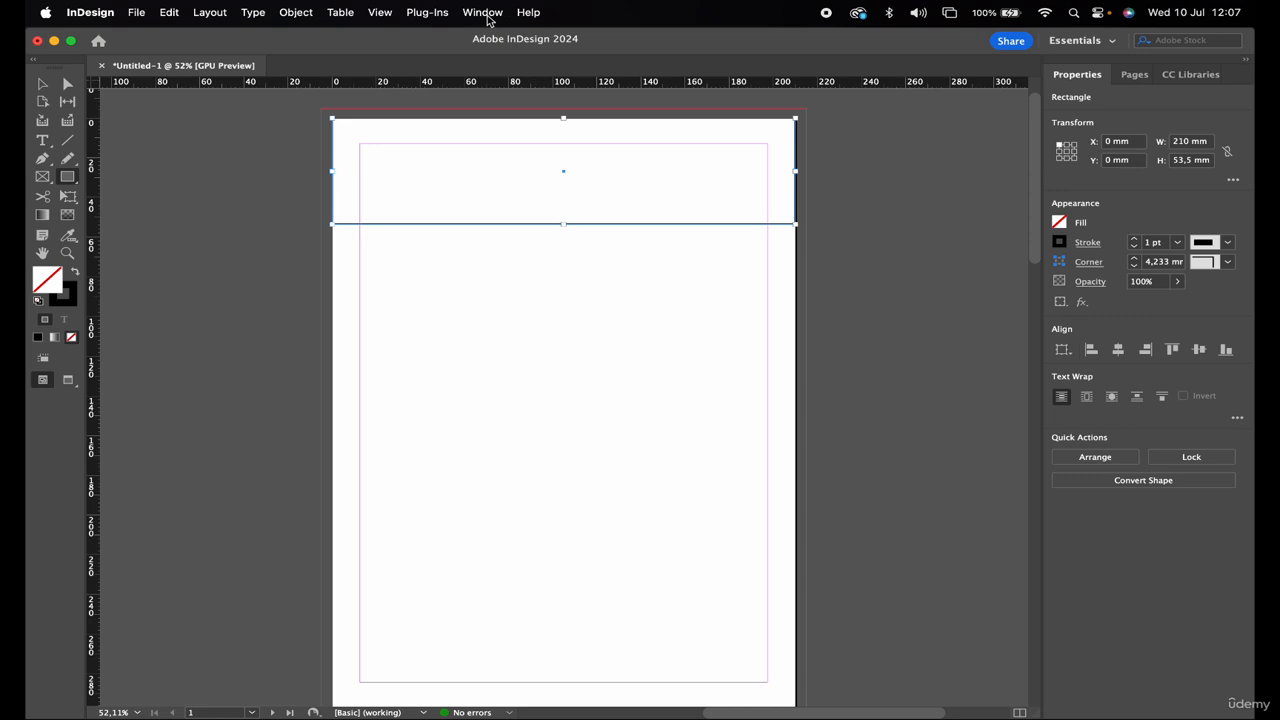
Show the Control panel, fill the header rectangle with the red C=15 M=100 Y=100 swatch, then deselect
{"action": "left_click", "coordinate": [484, 13]}
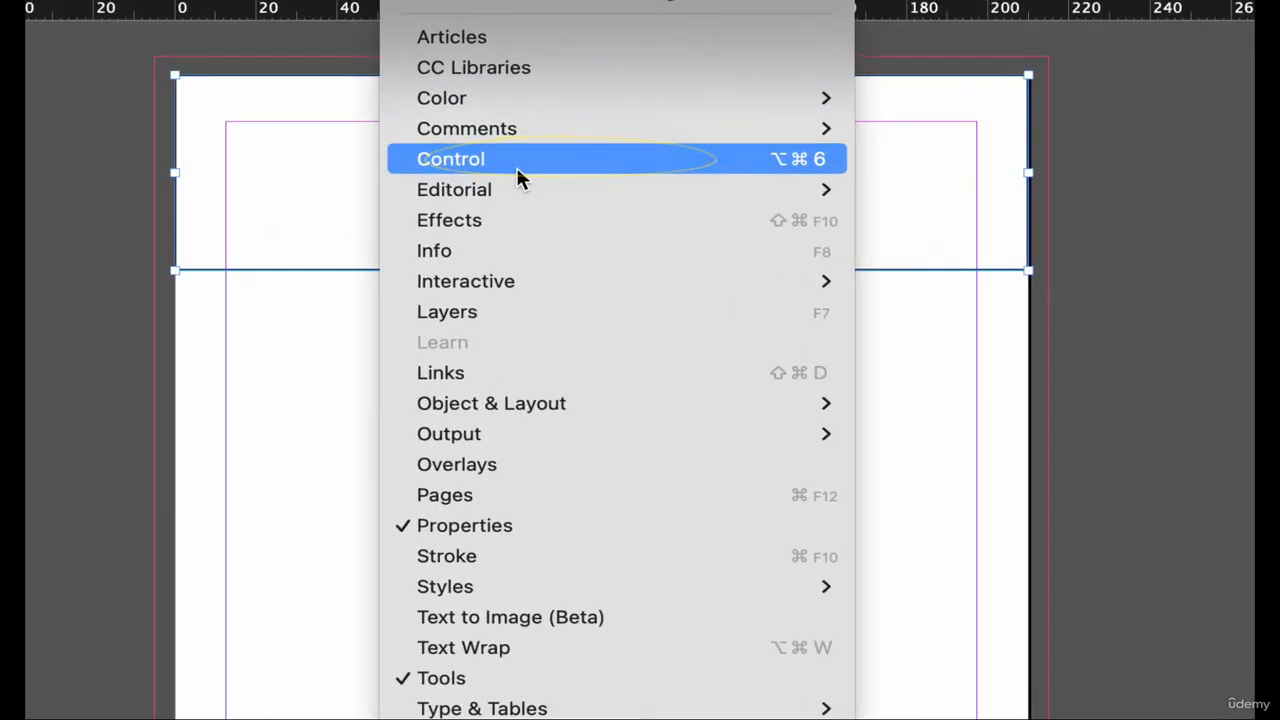
{"action": "left_click", "coordinate": [514, 169]}
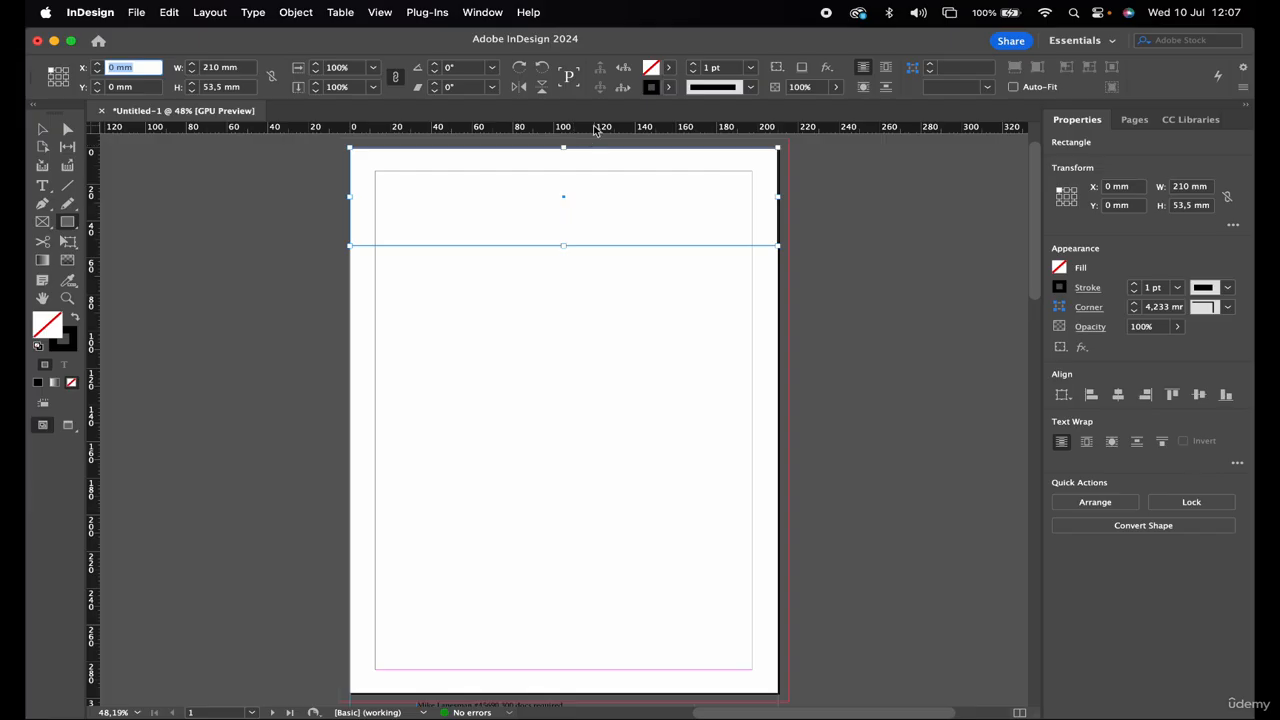
{"action": "left_click", "coordinate": [668, 70]}
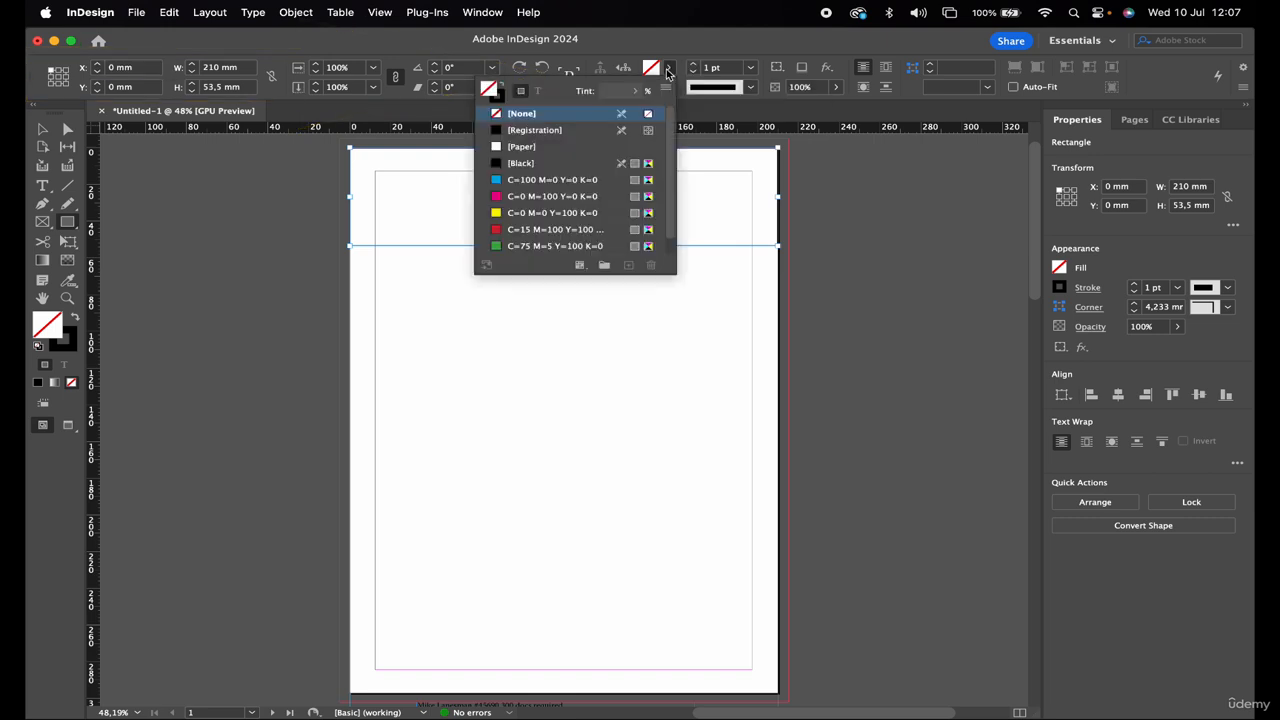
{"action": "left_click", "coordinate": [499, 231]}
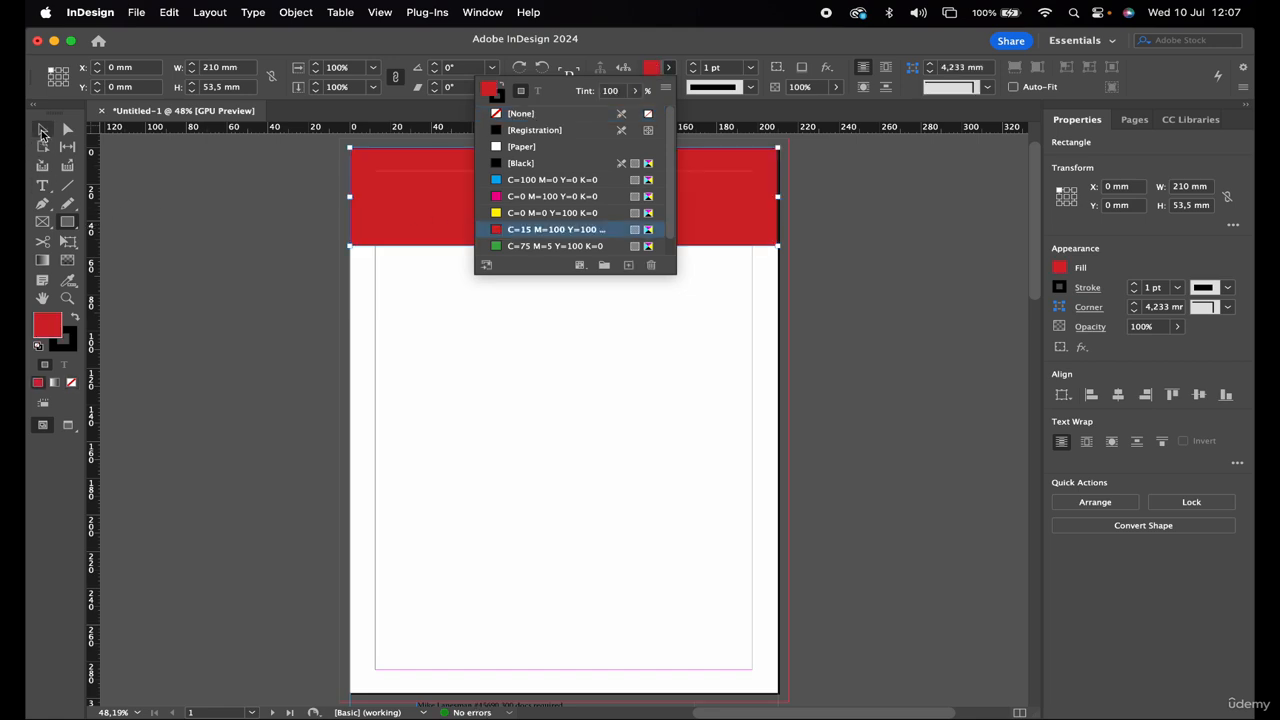
{"action": "left_click", "coordinate": [42, 129]}
{"action": "left_click", "coordinate": [267, 205]}
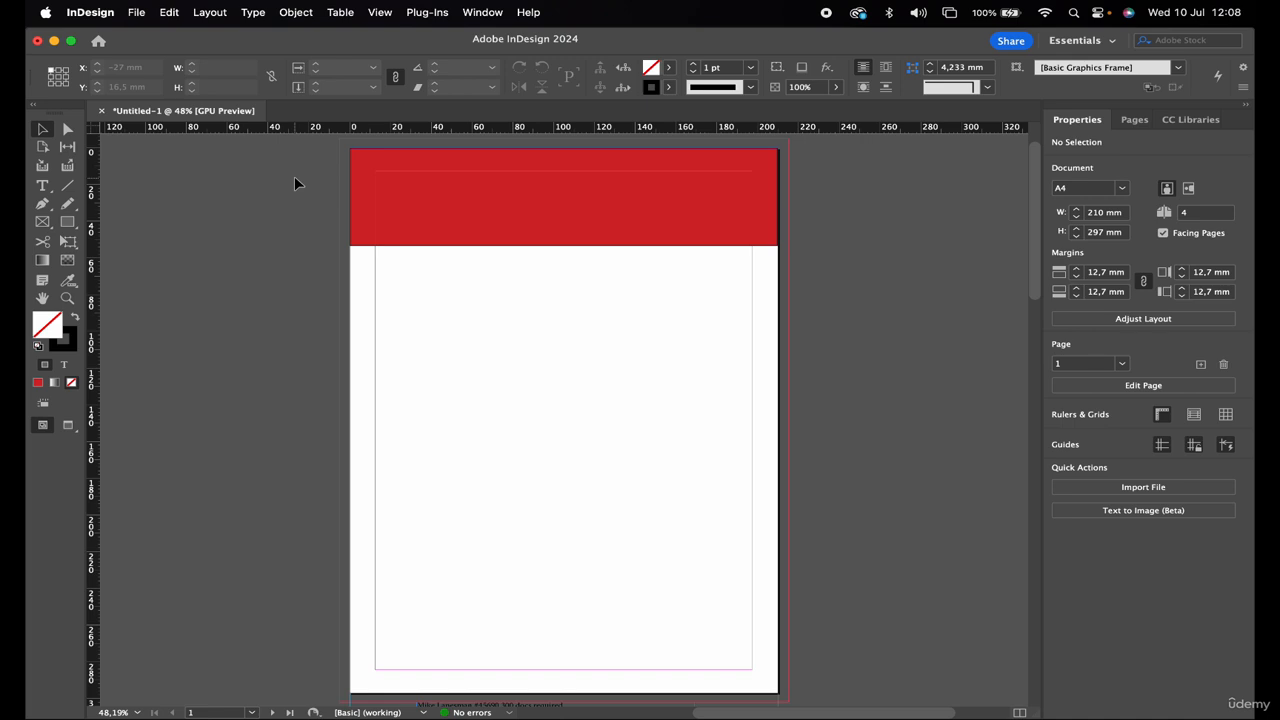
Select the red header rectangle on page 1 and delete it
{"action": "scroll", "coordinate": [294, 176], "scroll_direction": "left", "scroll_amount": 5}
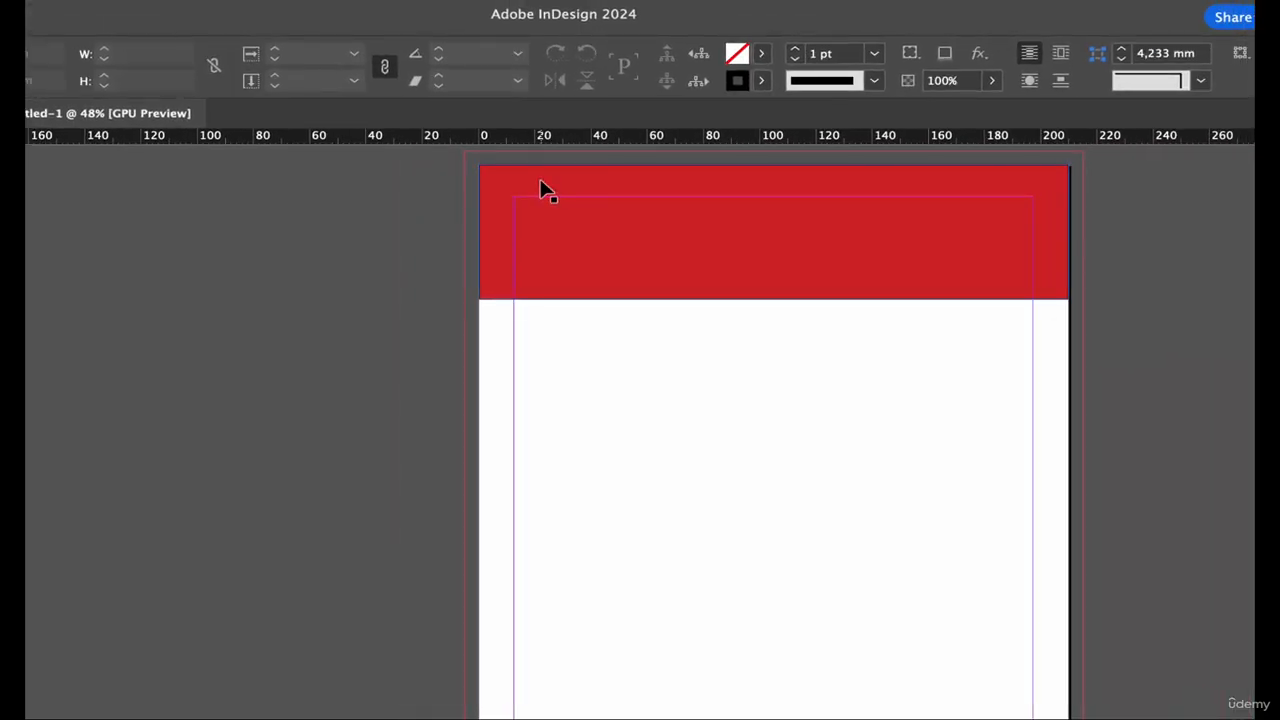
{"action": "left_click", "coordinate": [541, 190]}
{"action": "key", "text": "Delete"}
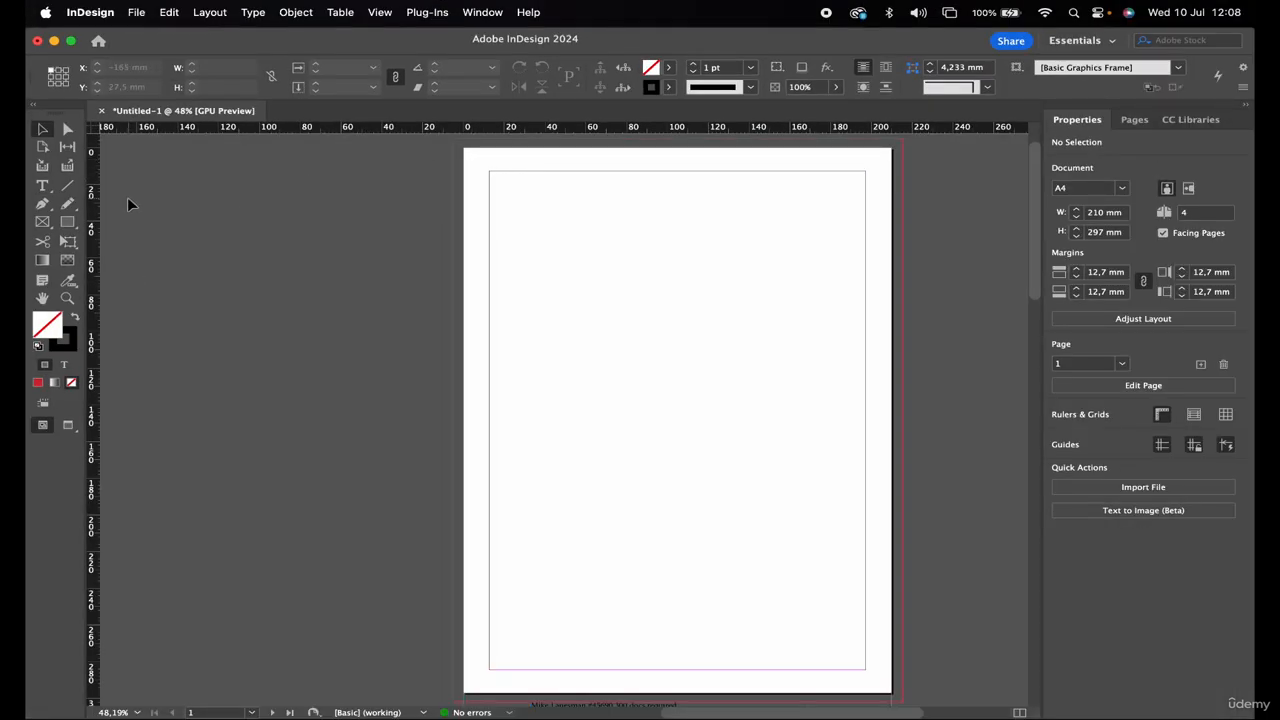
Draw a 220 × 52,5 mm rectangle from the bleed's top-left corner, fill it green, then deselect
{"action": "left_click", "coordinate": [65, 223]}
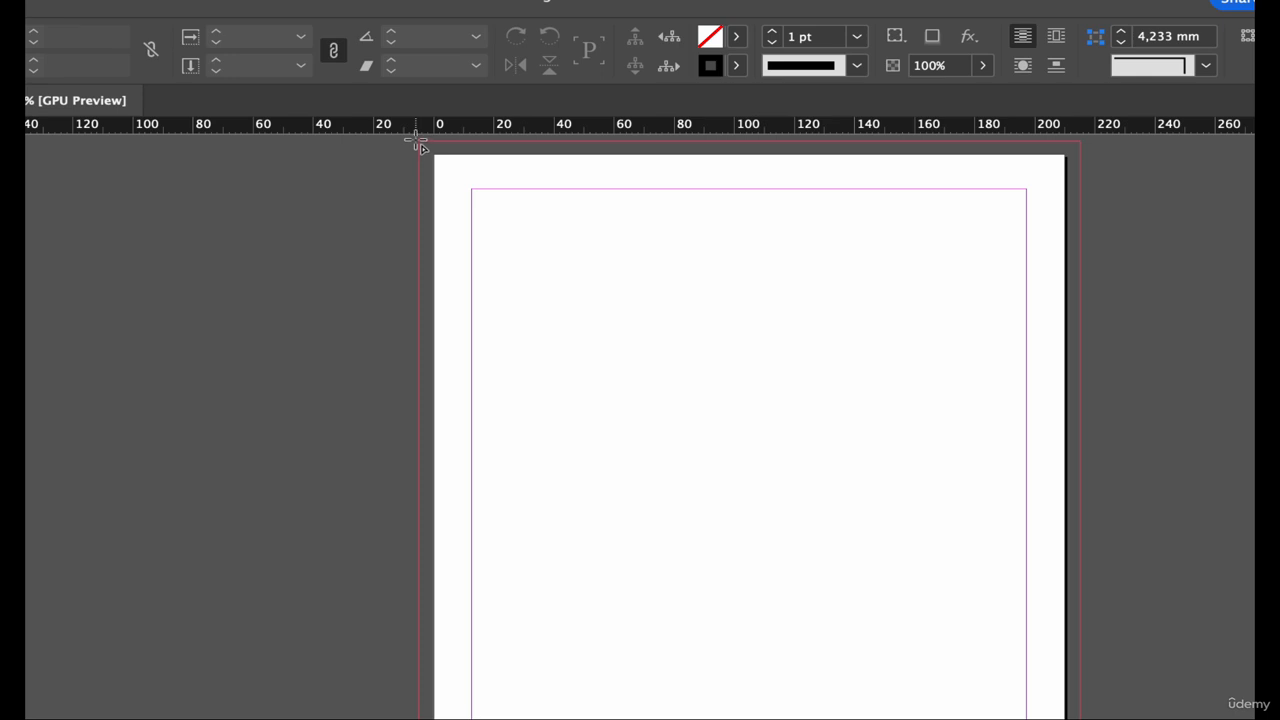
{"action": "left_click_drag", "start_coordinate": [418, 143], "coordinate": [1080, 286]}
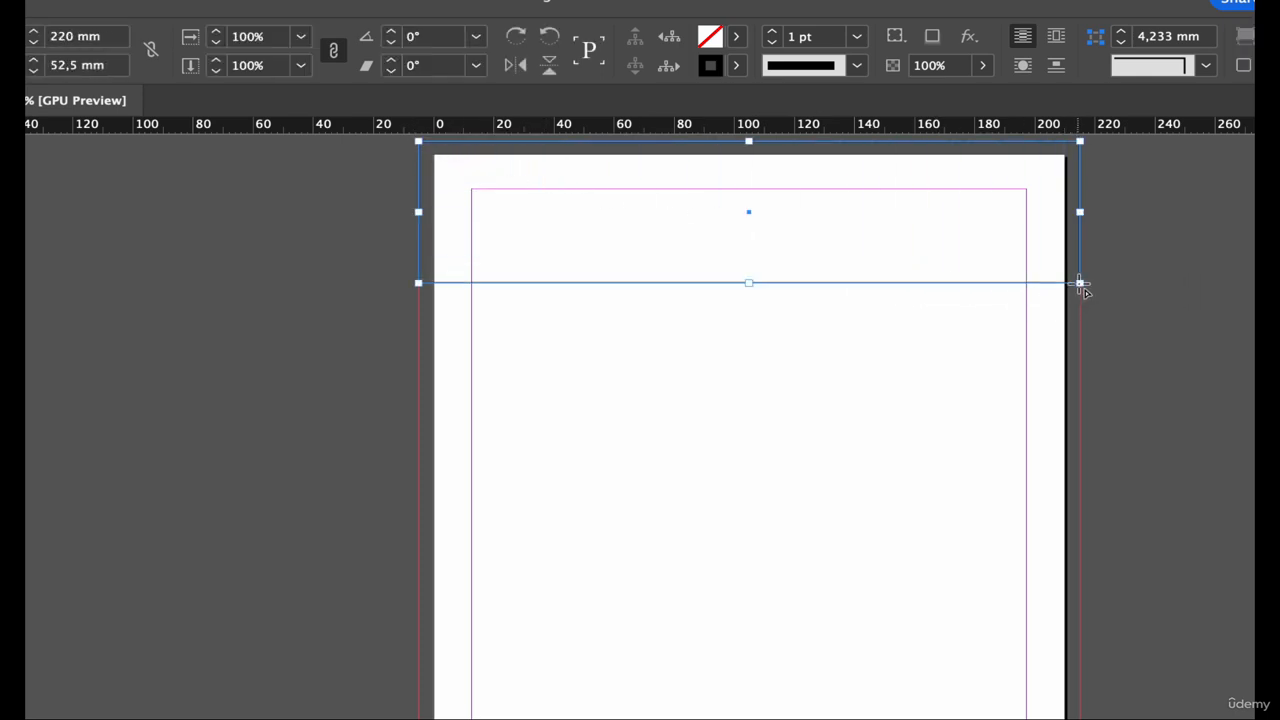
{"action": "left_click", "coordinate": [737, 37]}
{"action": "left_click", "coordinate": [486, 300]}
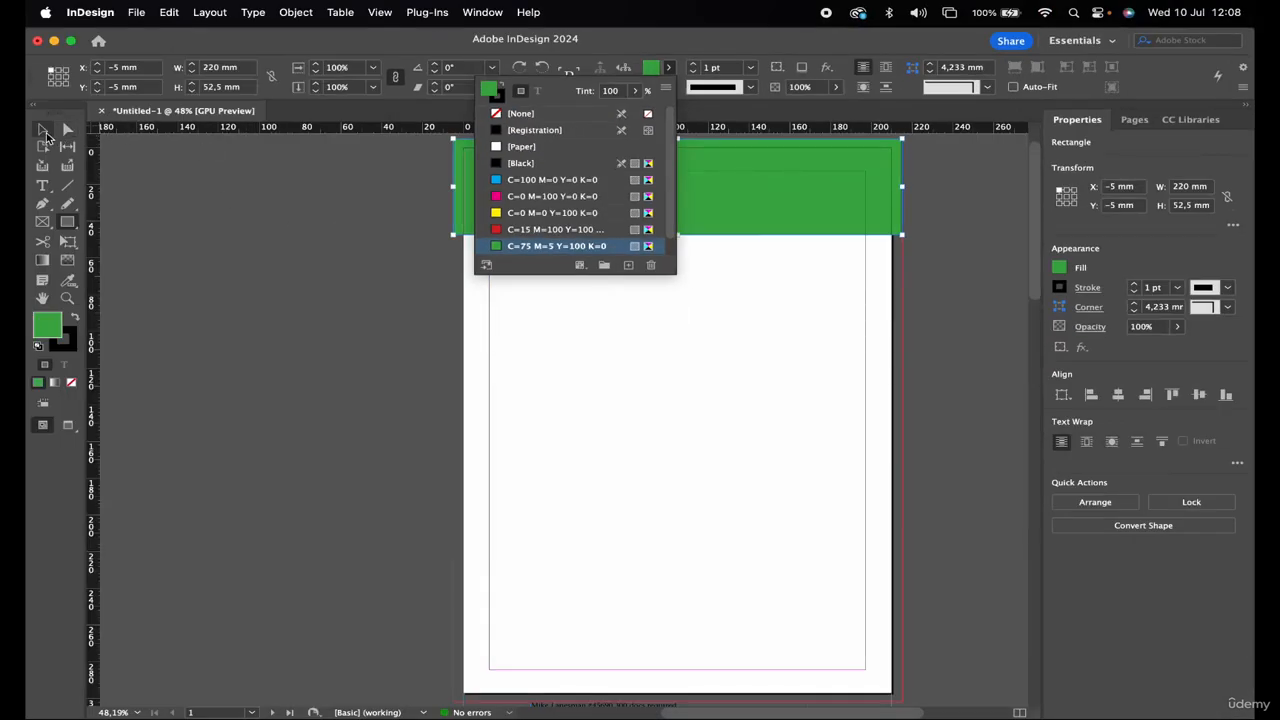
{"action": "left_click", "coordinate": [43, 130]}
{"action": "left_click", "coordinate": [239, 217]}
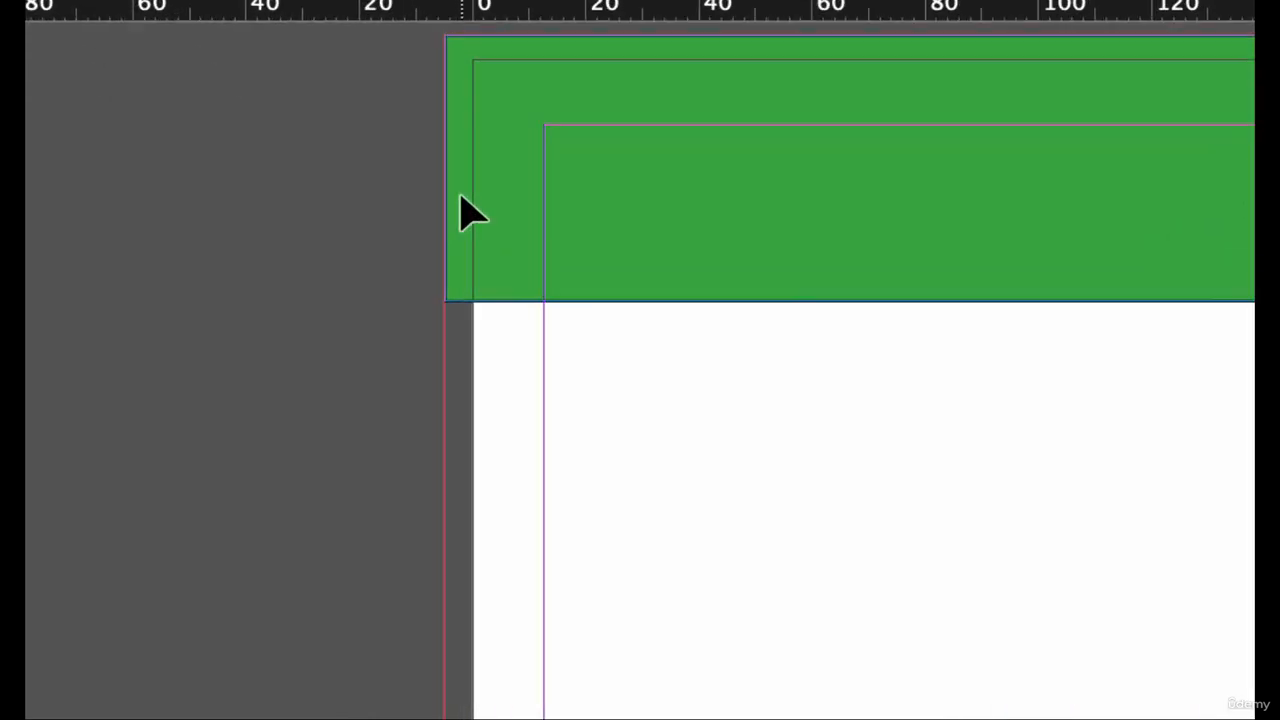